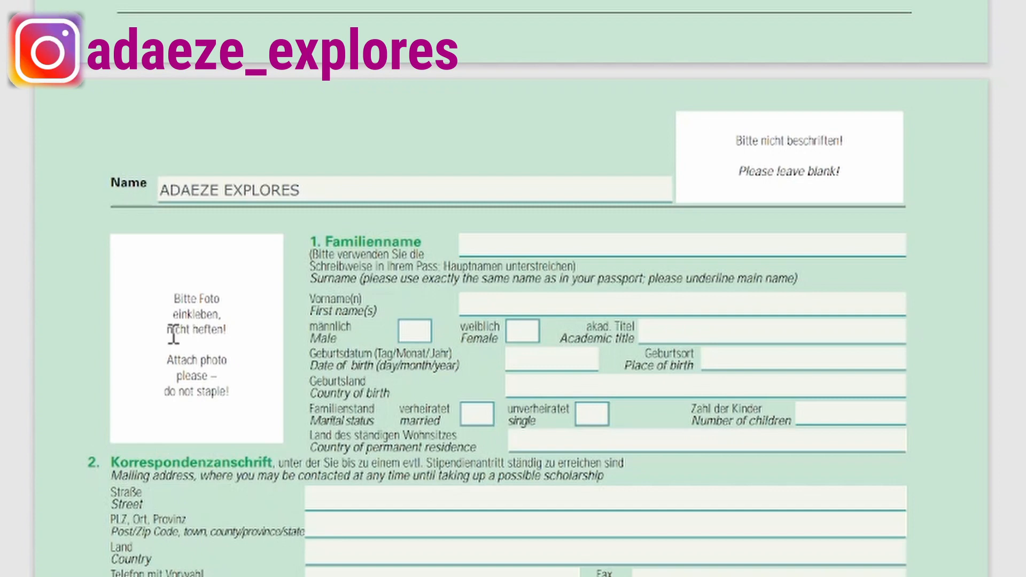
Enter the applicant's surname and first name, and tick Female.
click(490, 244)
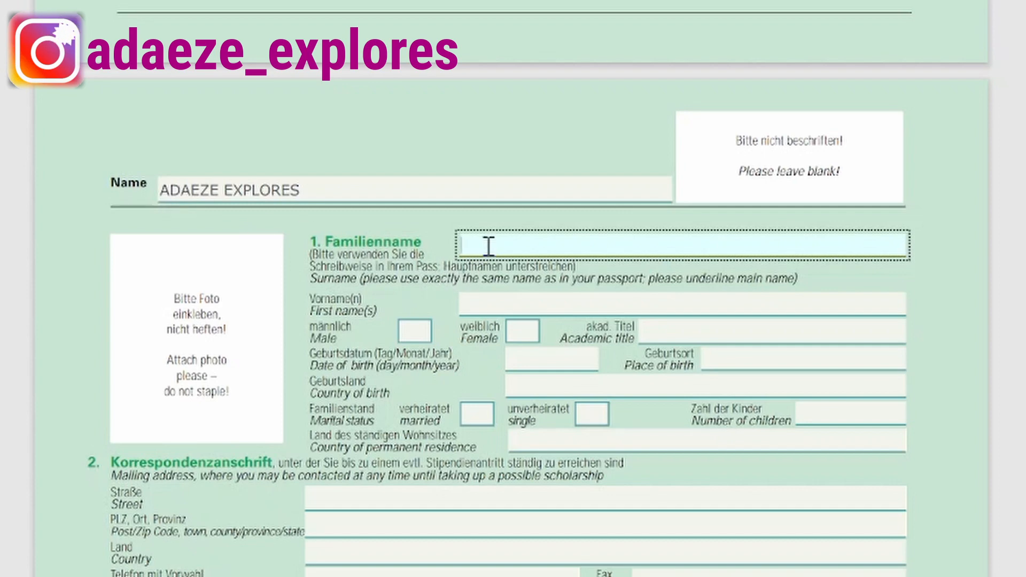
click(556, 306)
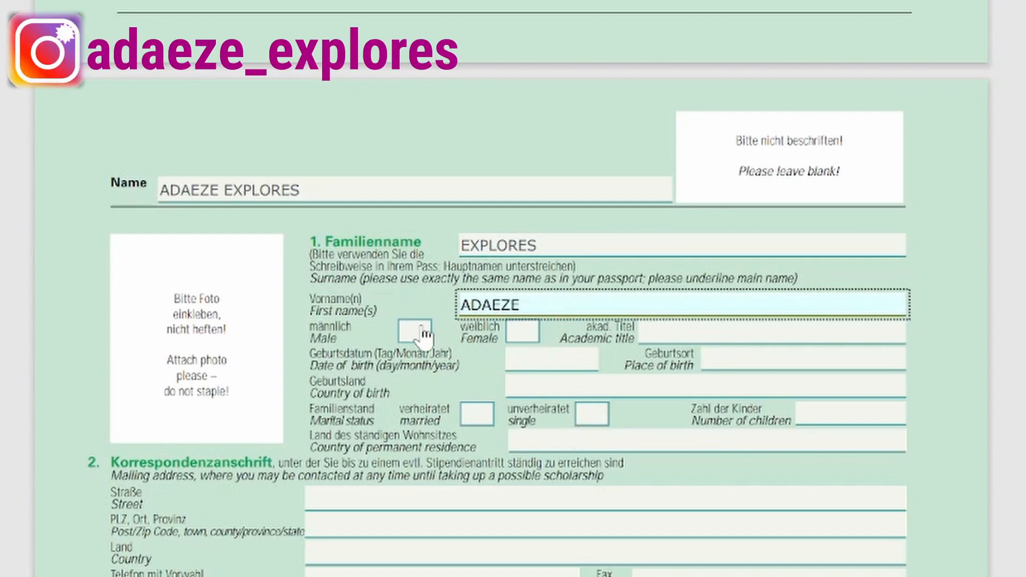
click(522, 334)
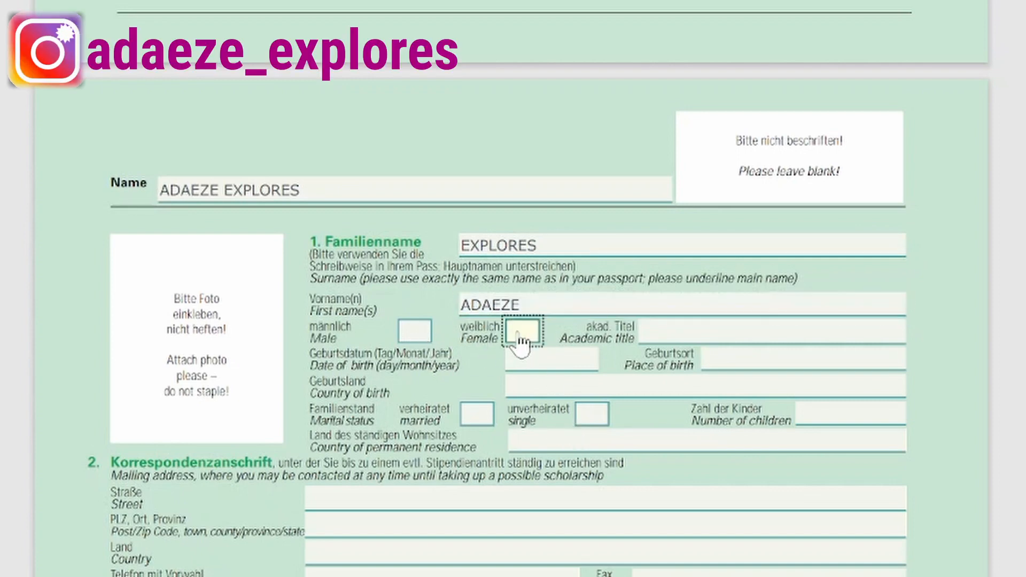
Enter date of birth 02/02/1990, place of birth LAGOS STATE and country of birth NIGERIA.
click(686, 327)
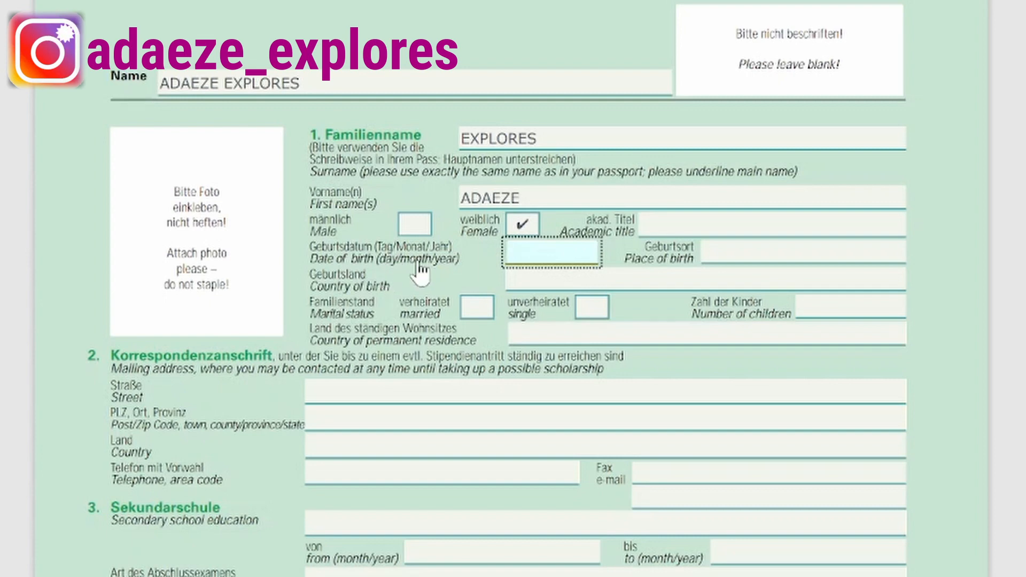
text(02/02/1990)
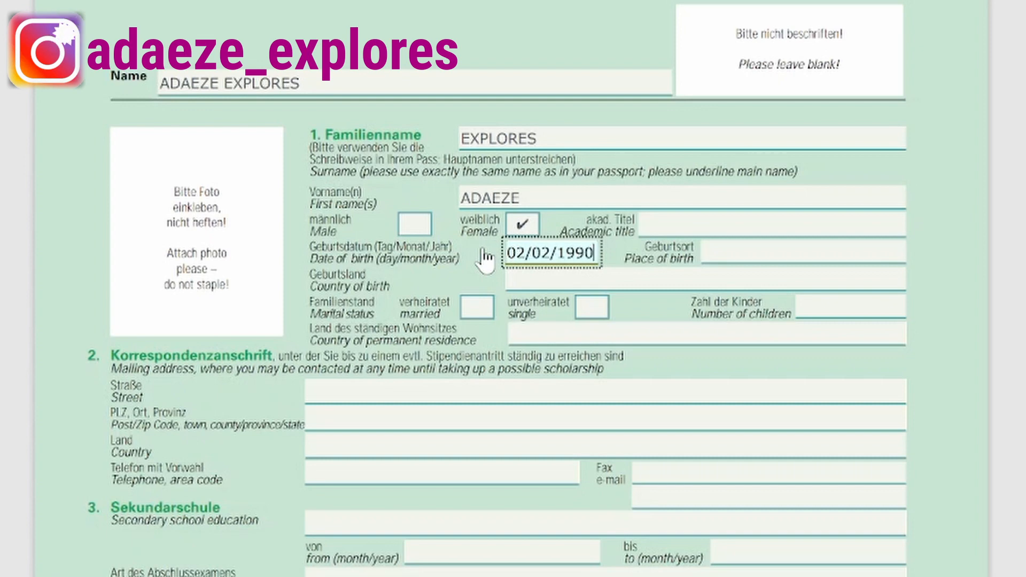
click(747, 247)
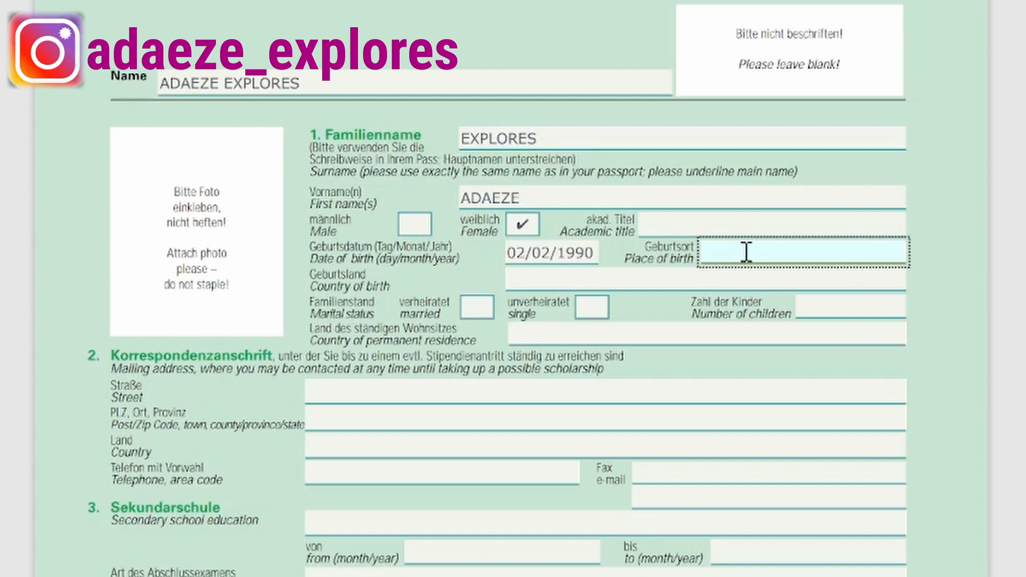
text(LAGOS STATE)
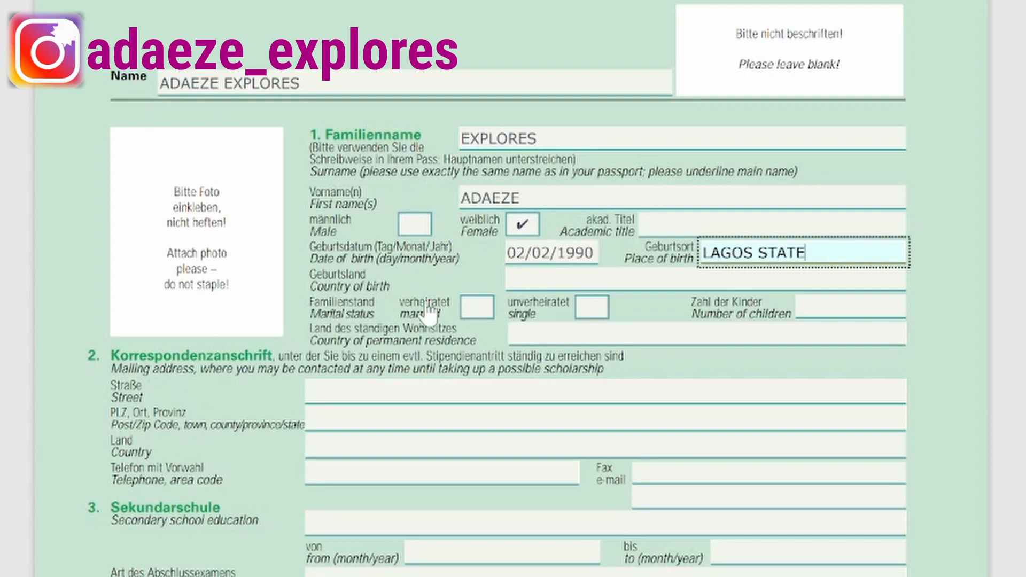
click(536, 277)
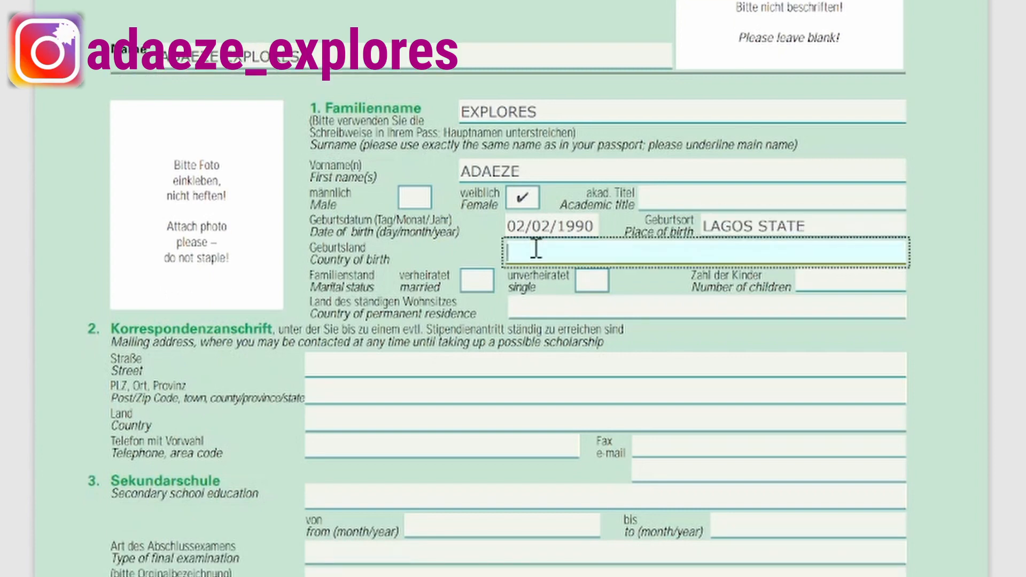
text(NIGERIA)
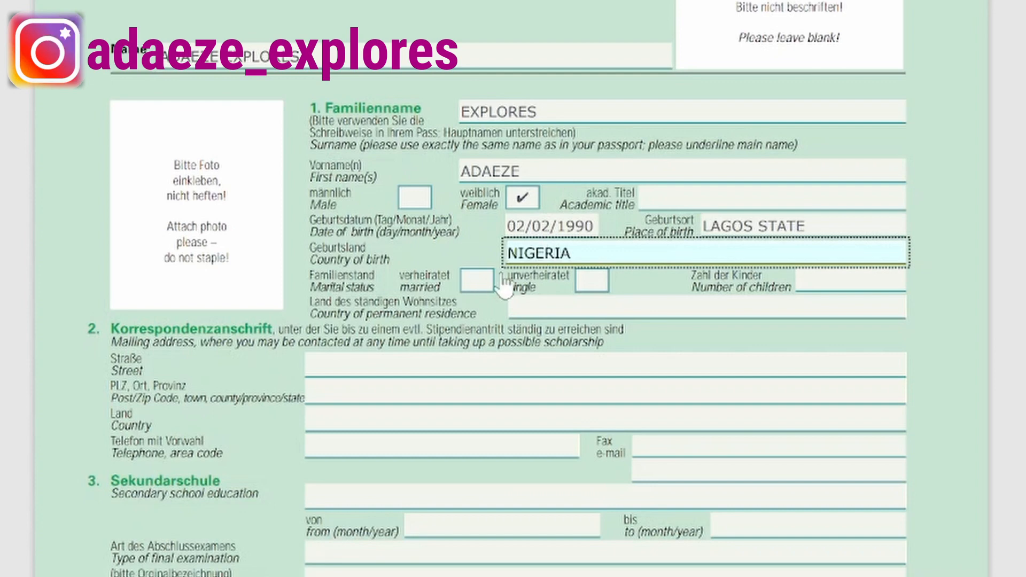
Tick married as marital status and set country of permanent residence to NIGERIA.
click(475, 282)
click(591, 282)
click(477, 294)
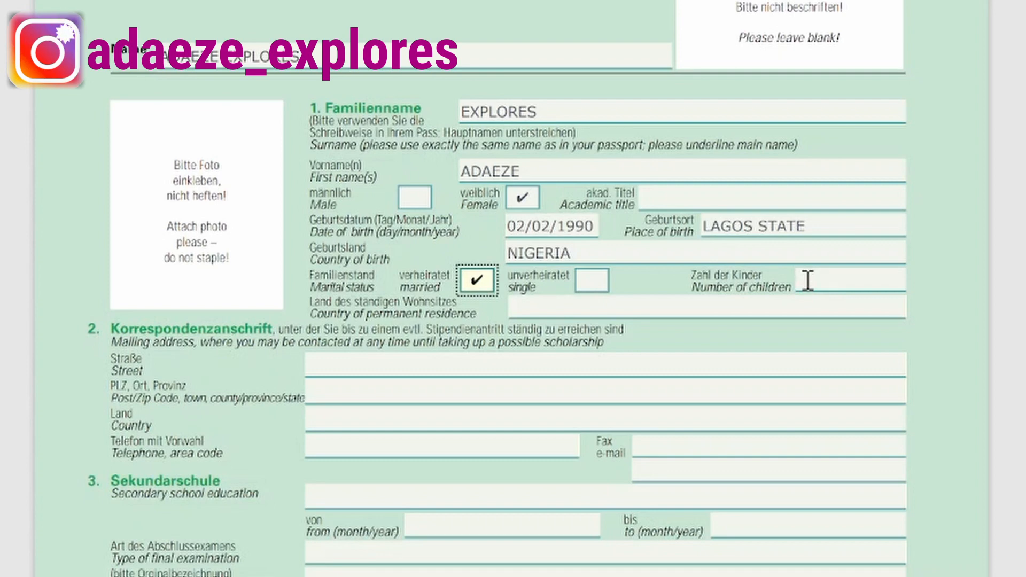
click(516, 306)
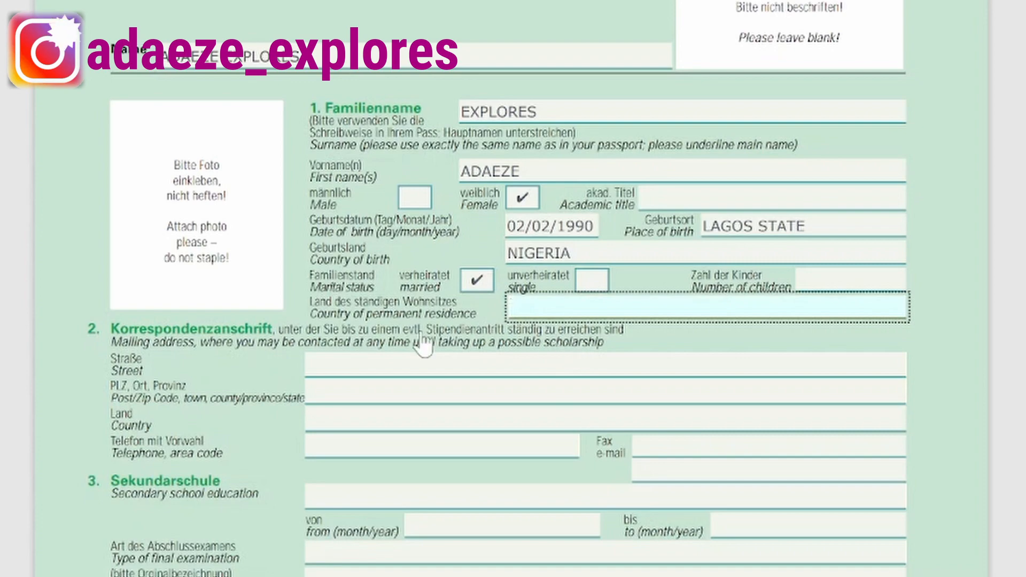
text(NIGERIA)
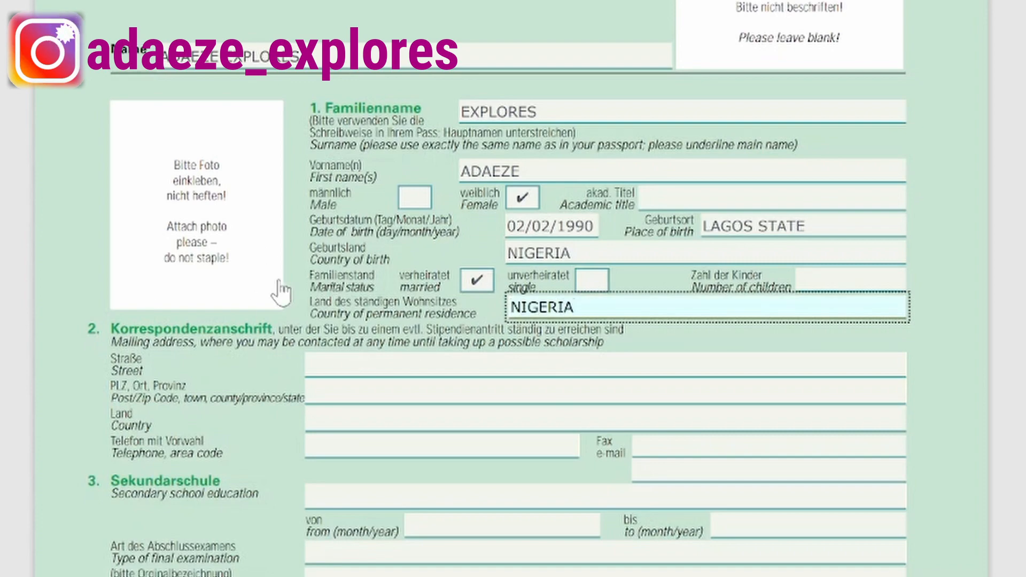
scroll(342, 343, down, 5)
Set the mailing address country to NIGERIA.
click(354, 132)
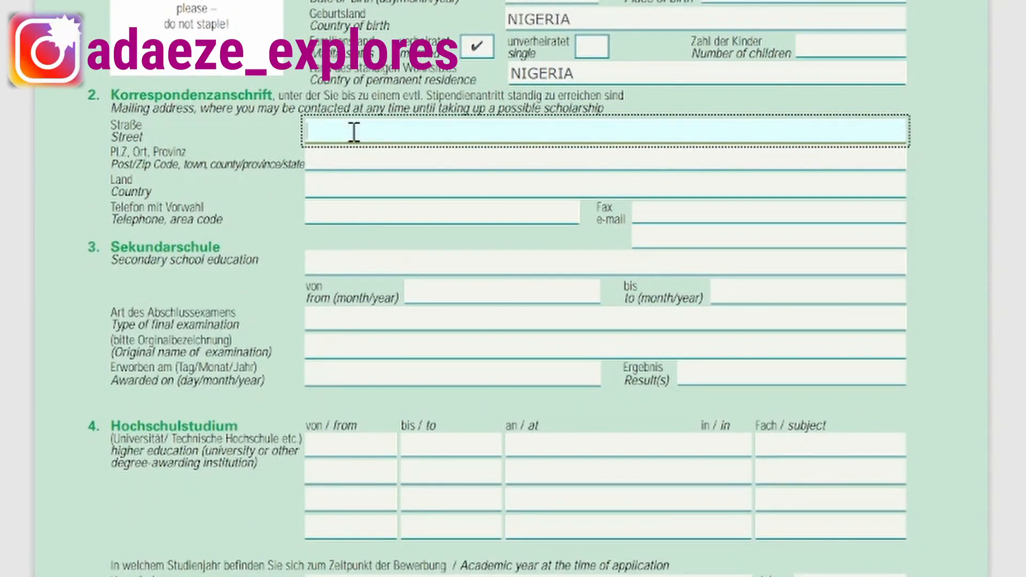
scroll(327, 156, up, 1)
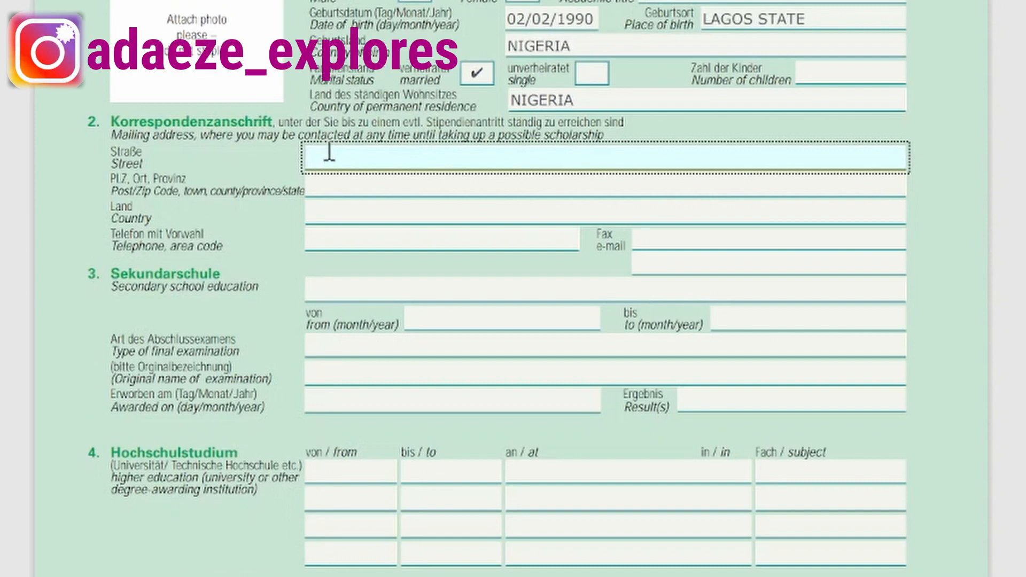
click(320, 184)
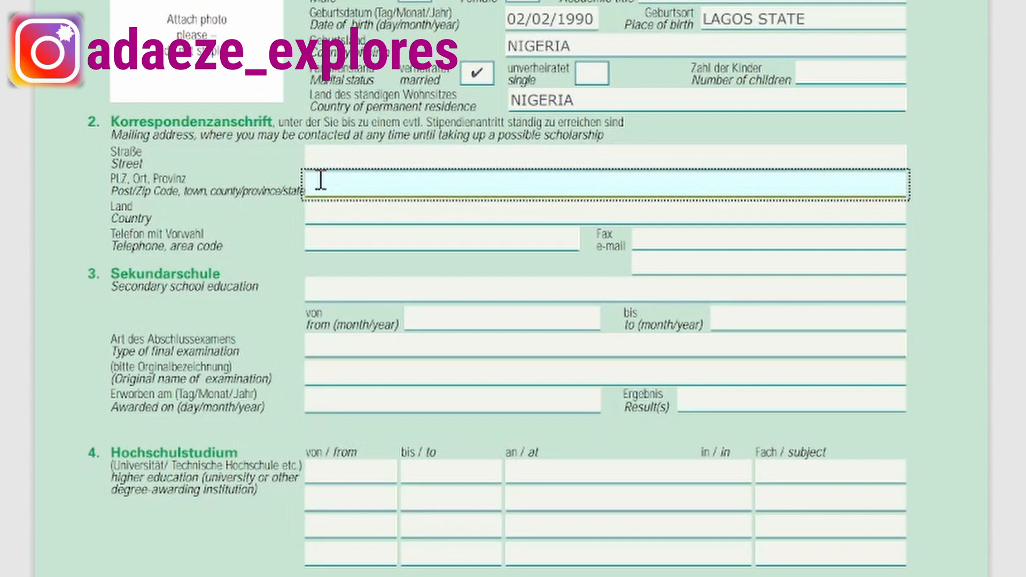
click(331, 211)
text(NIGERIA)
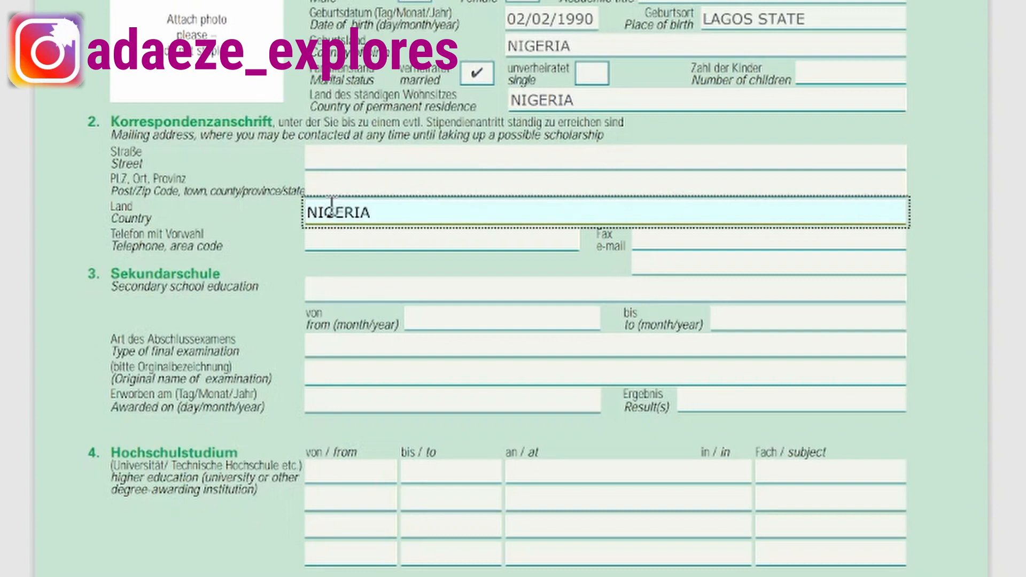
Enter the applicant's e-mail address, correcting the slash to a dot.
click(671, 239)
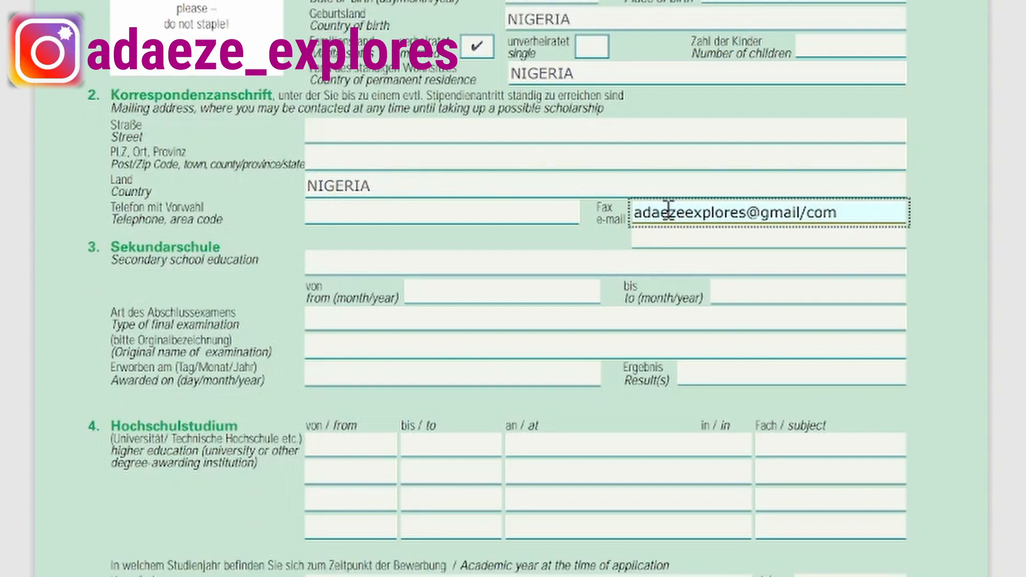
click(494, 263)
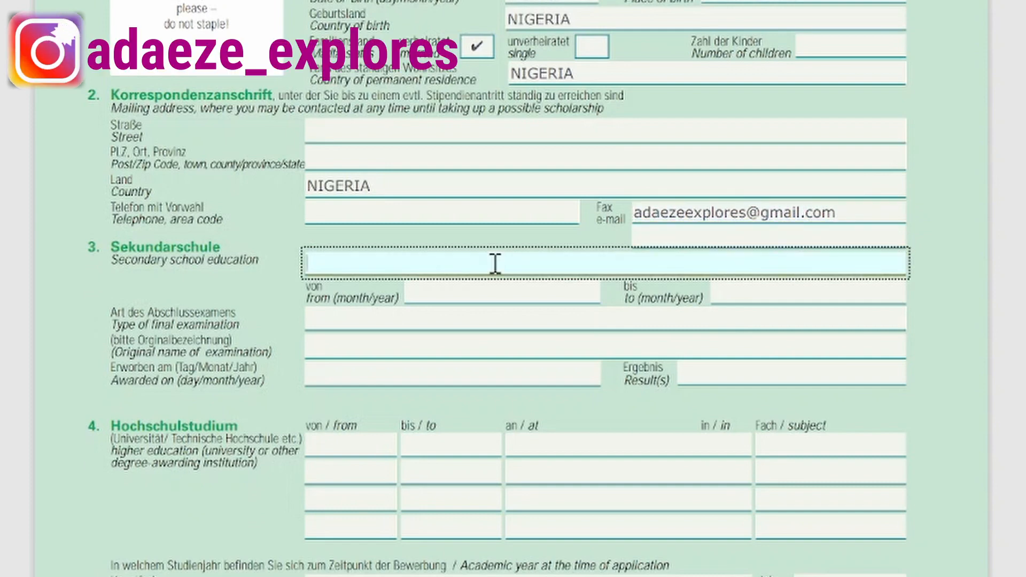
Enter LAGOS STATE SECONDARY SCHOOL, 09/2005 to 07/2011, exam type SENIOR SCHOOL CERTIFICATE EXAMINATION.
text(LAGOS STATET)
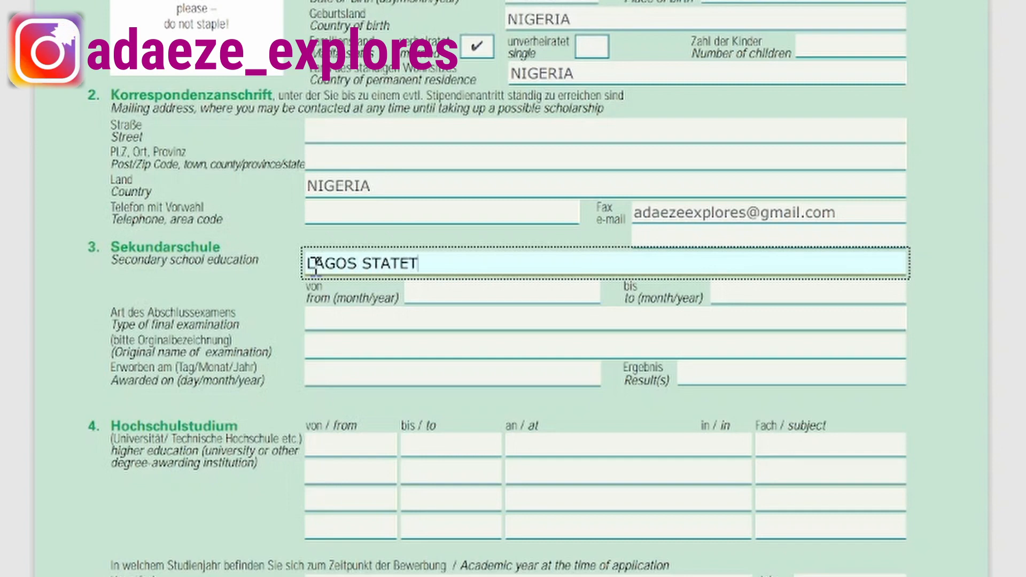
key(BackSpace)
text(SECONDA)
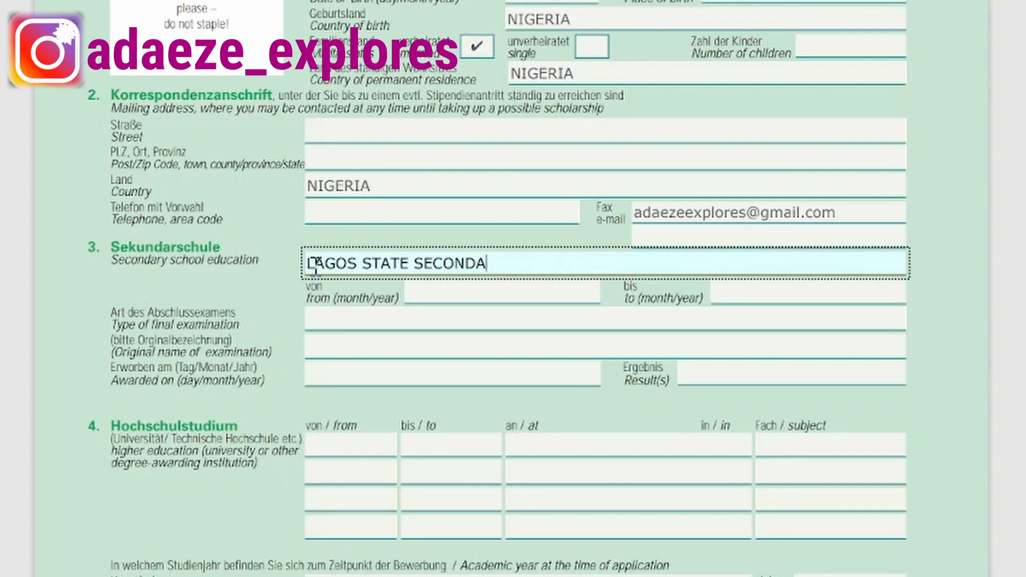
text(RY SCHOOL)
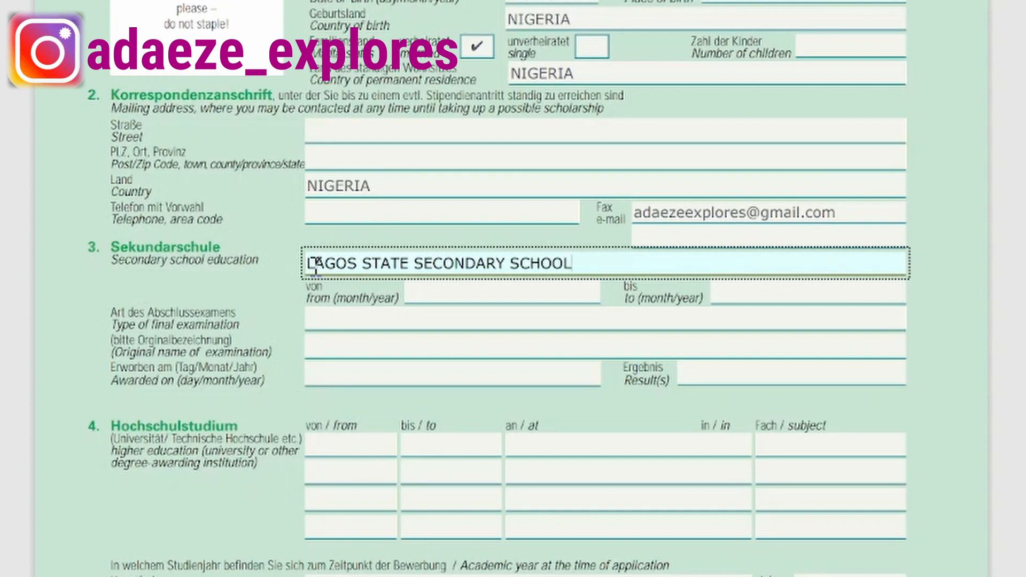
click(503, 294)
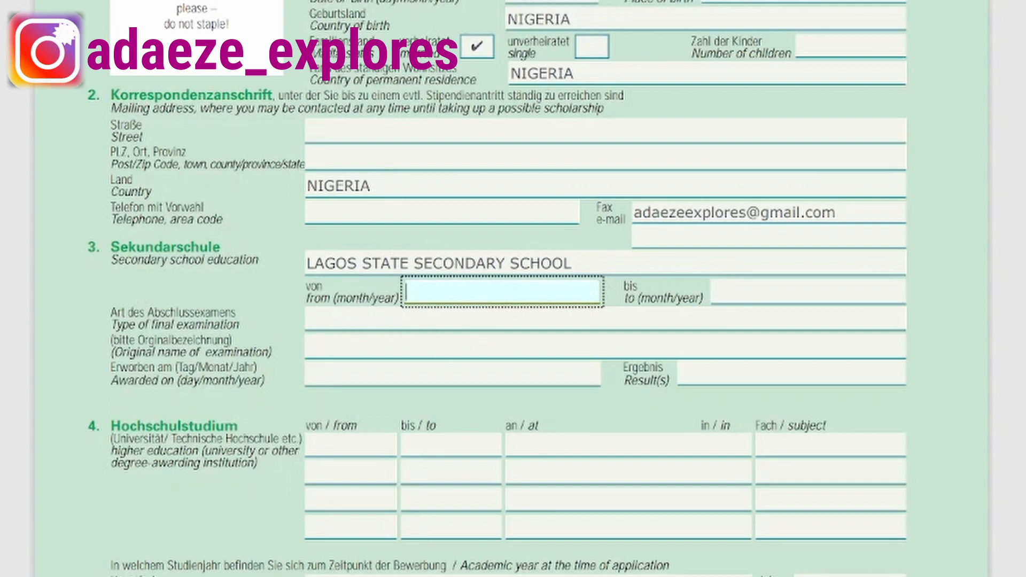
text(09/)
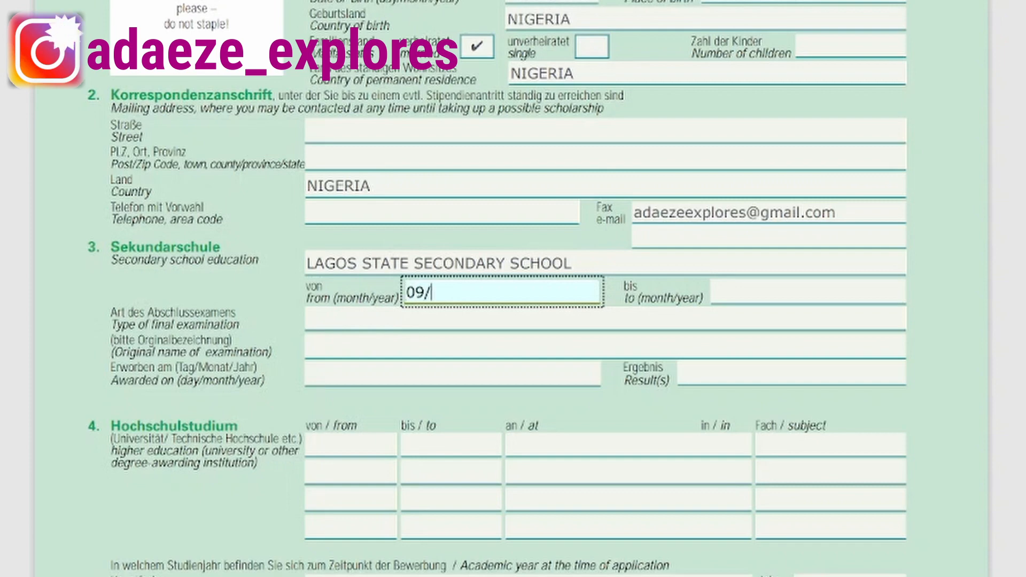
text(200)
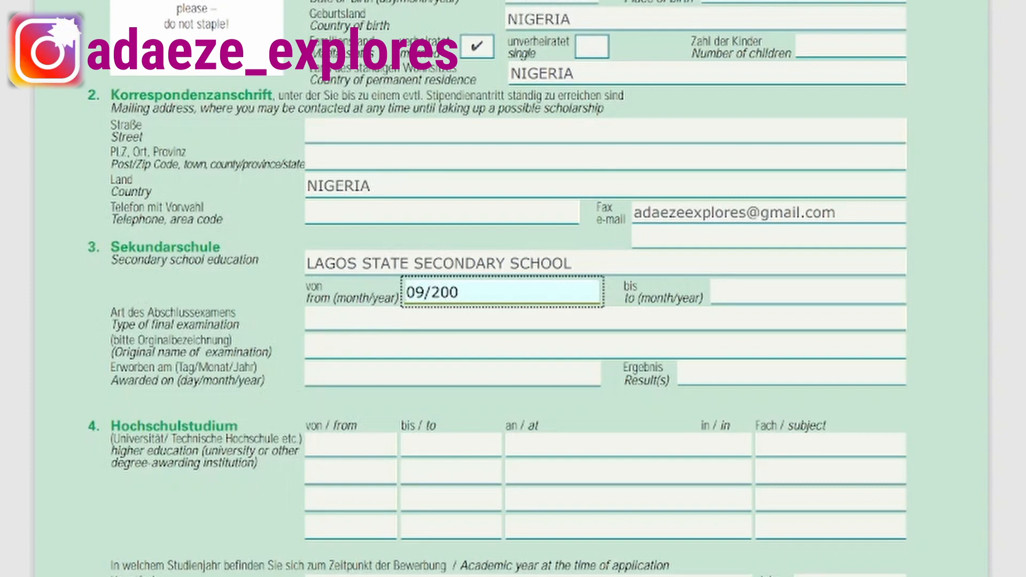
text(5)
click(714, 292)
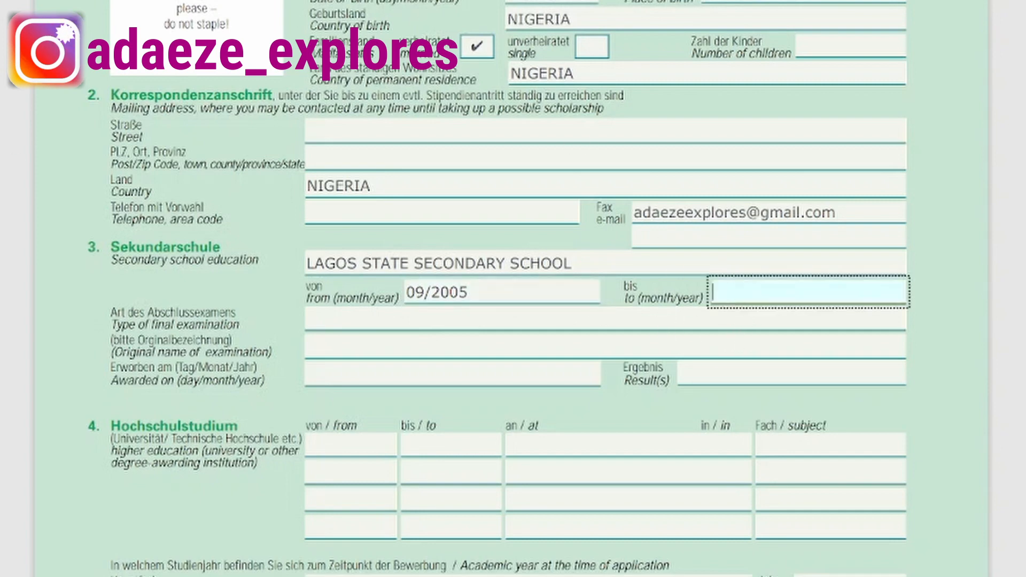
text(07/2011)
click(327, 315)
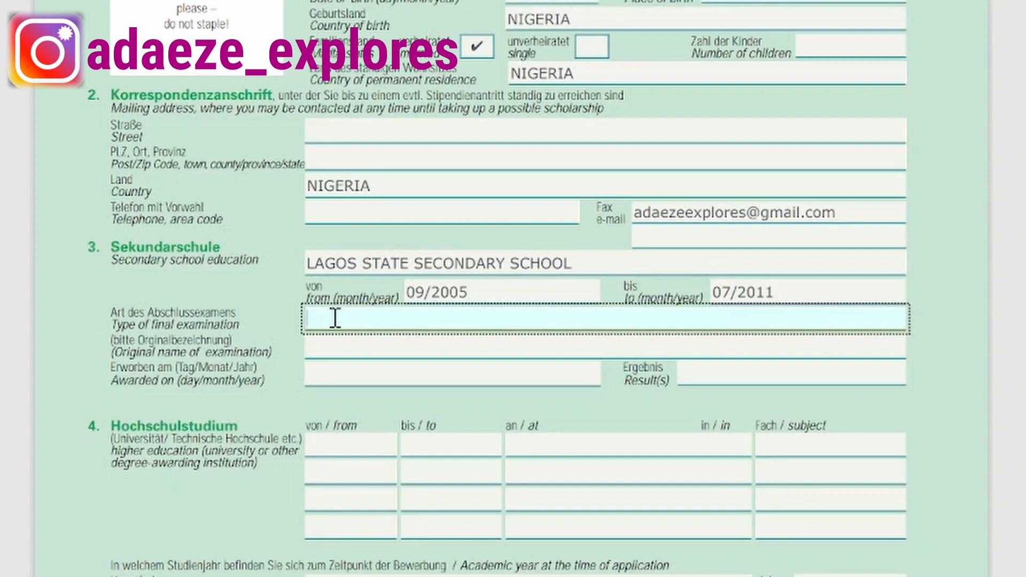
text(SENIOR SCH)
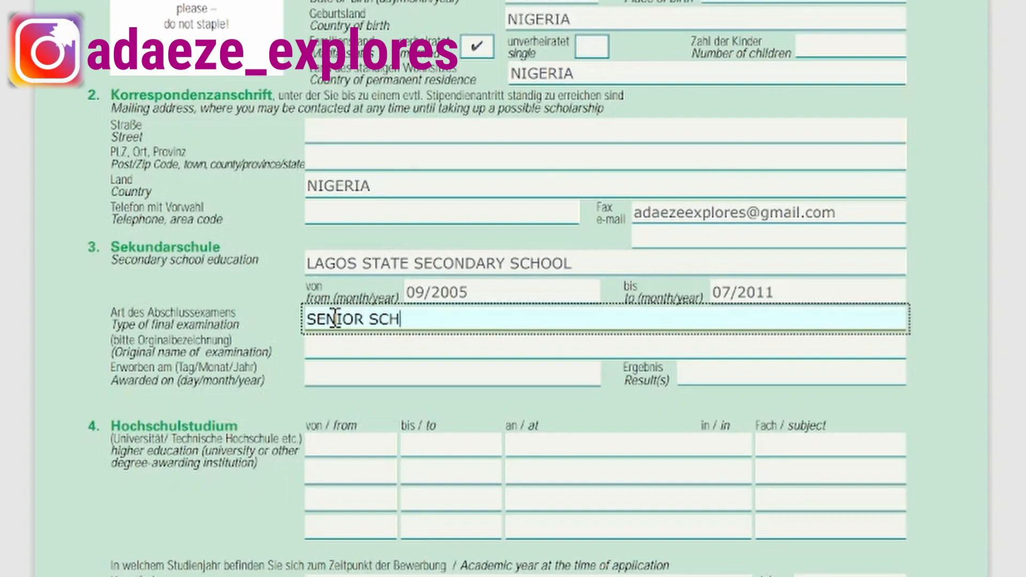
text(OOL)
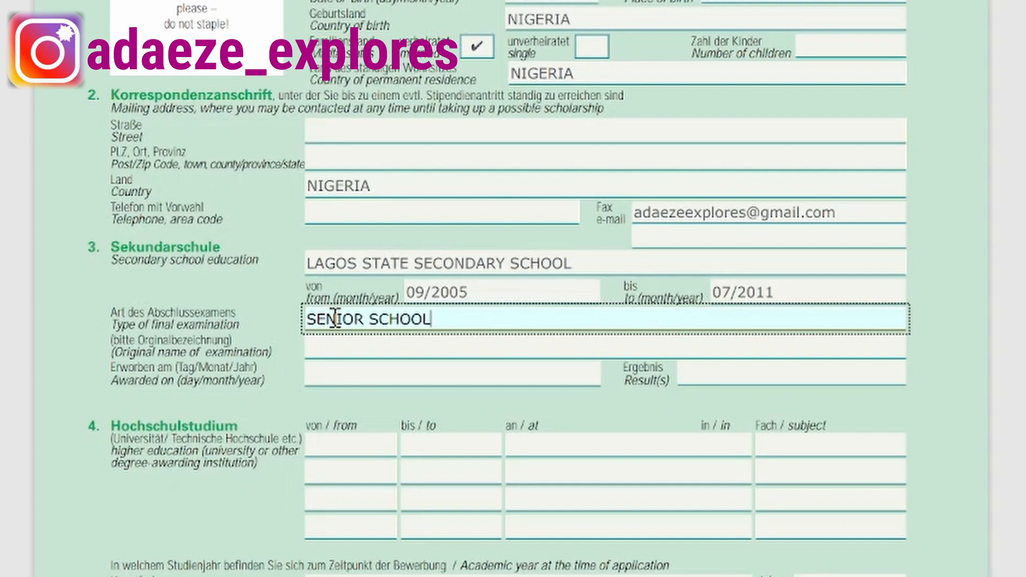
text( CERTIFICATE E)
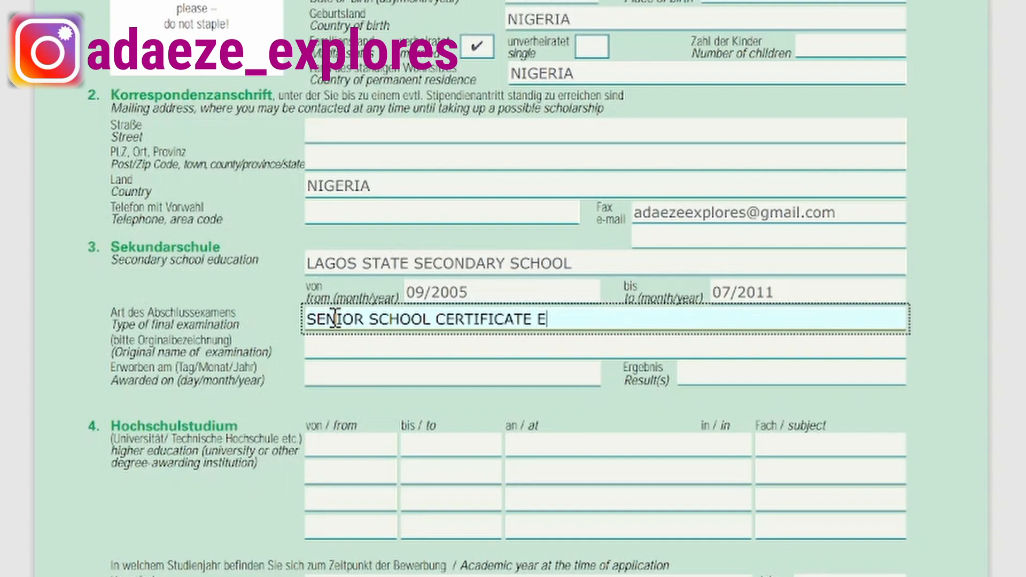
text(XAMIN)
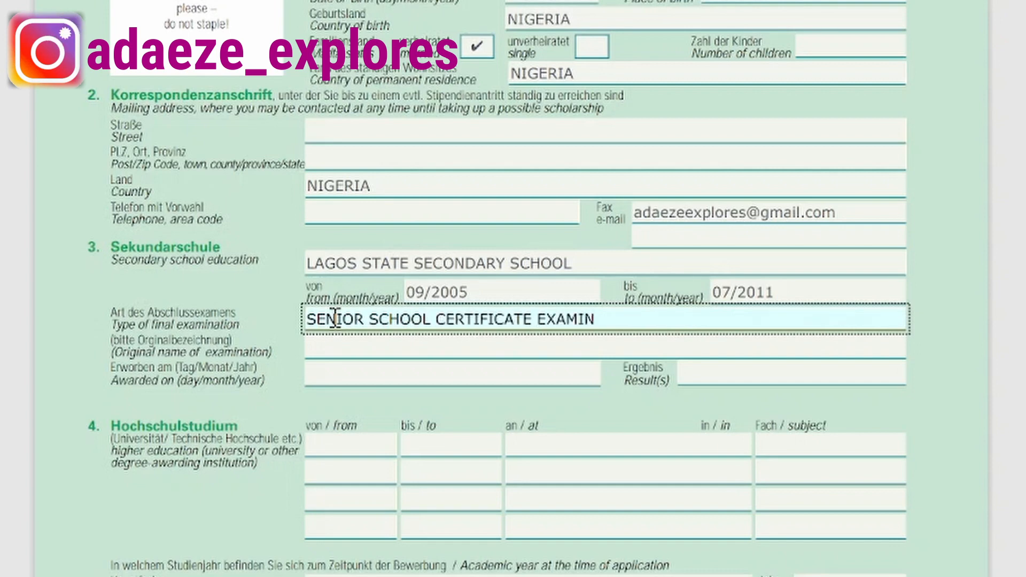
text(ATION)
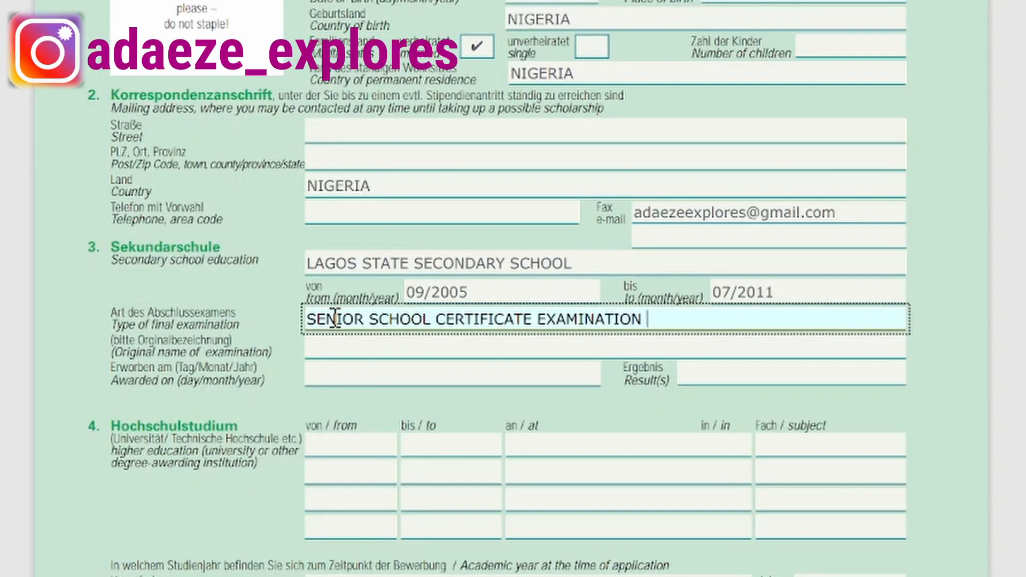
text( *)
Append (SSCE), paste WEST AFRICAN SENIOR SCHOOL CERTIFICATE as original name, award date 02/07/2011.
key(BackSpace)
text((SSCE))
click(321, 342)
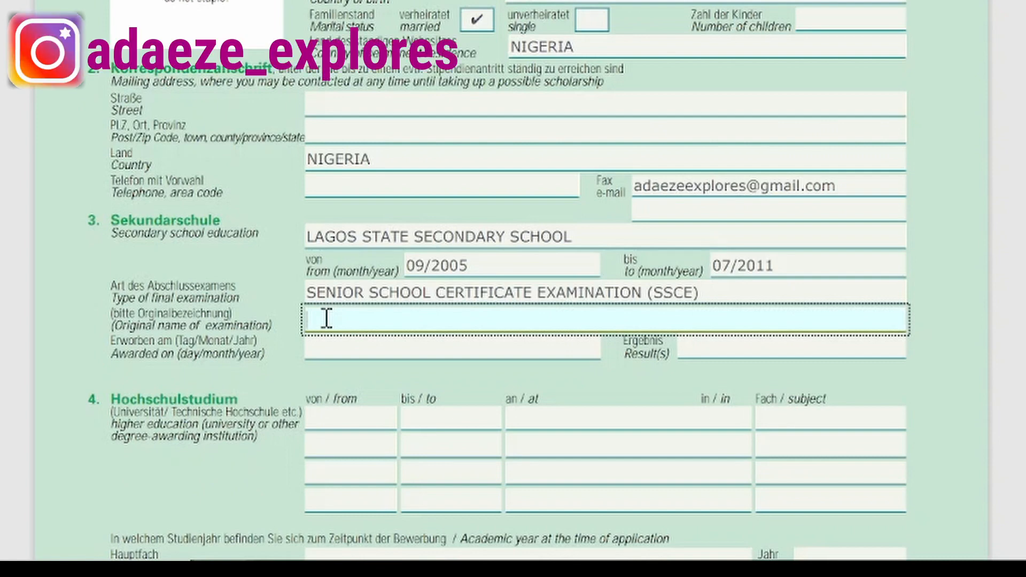
text(WEST AFRICAN SENIOR SCHOOL CERTIFICATE)
click(382, 320)
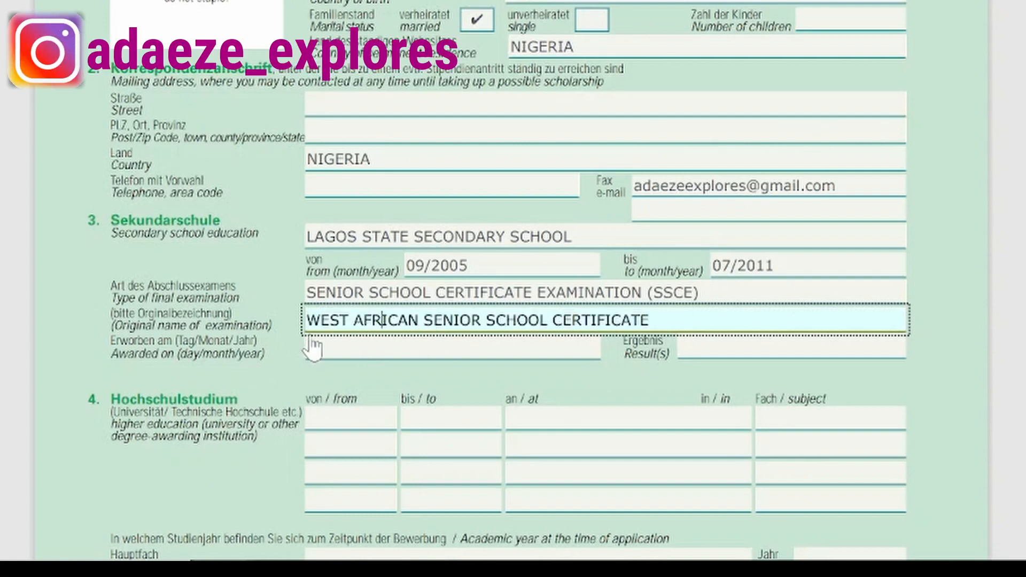
click(324, 346)
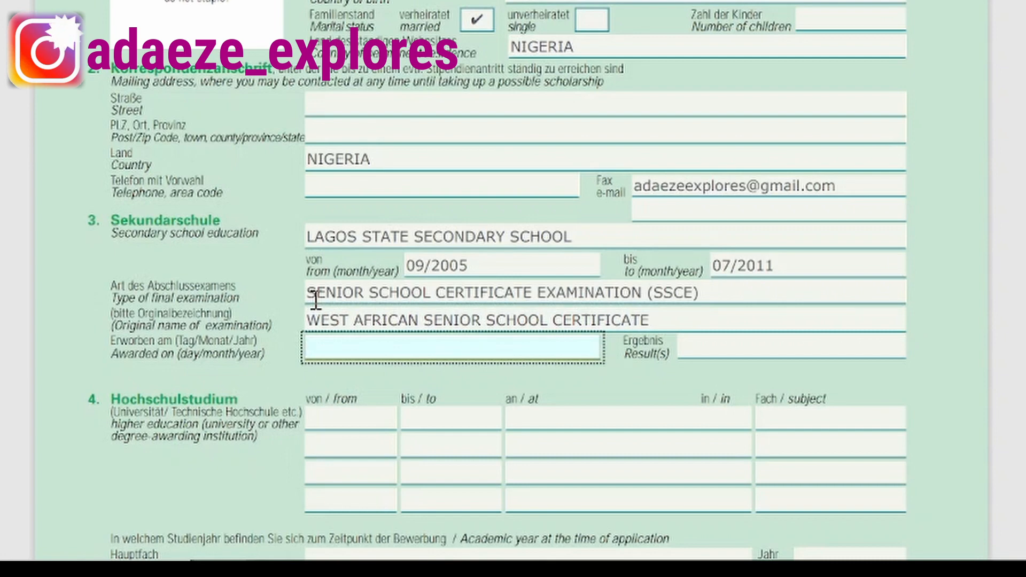
text(02/07)
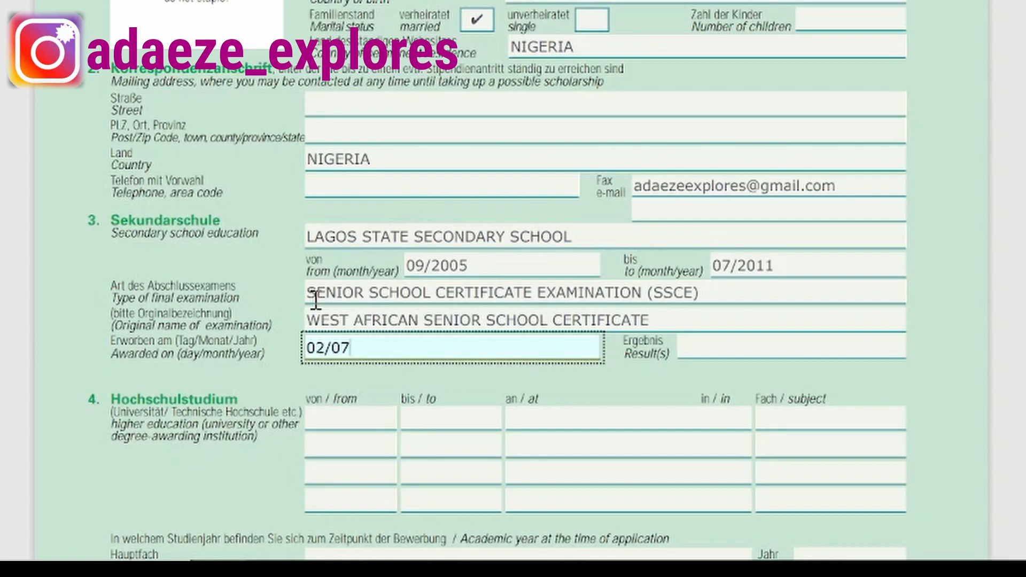
text(/2011)
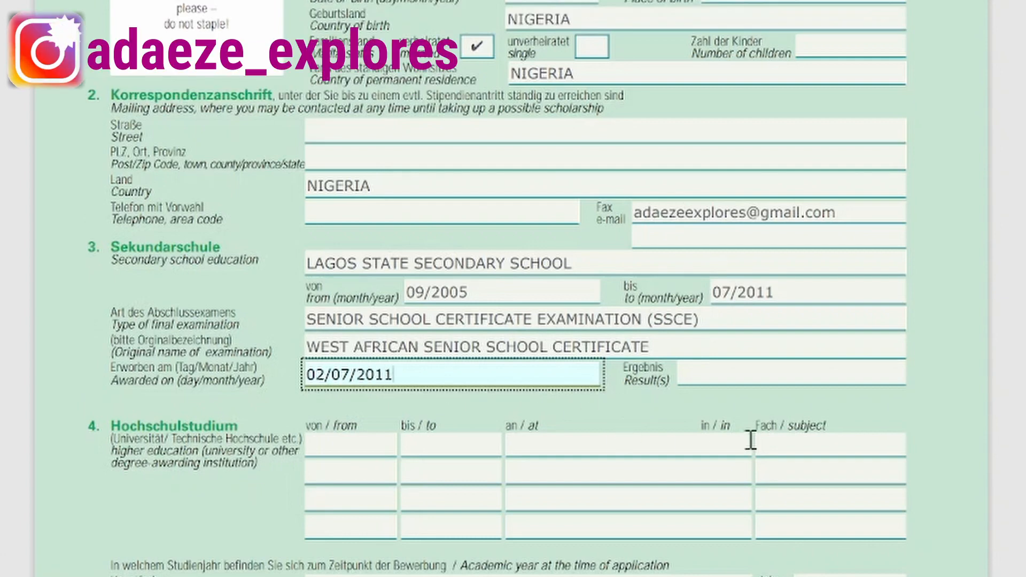
Enter results: ENGLISH LANG. B3, PHYSICS A1, CHEMISTRY C6, MATHEMATICS A1, ECONOMICS C5.
click(710, 375)
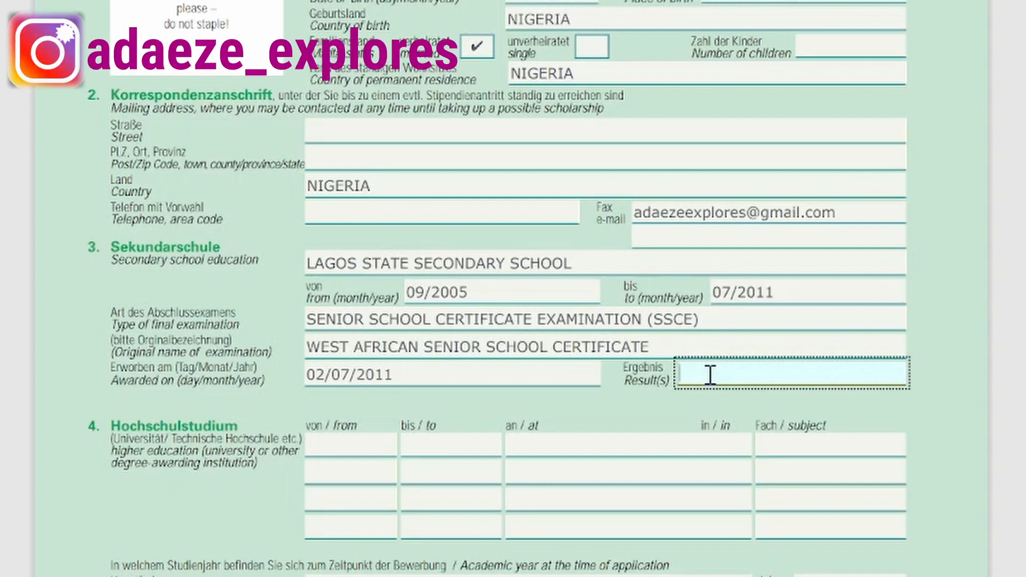
text(ENGLISH LANG)
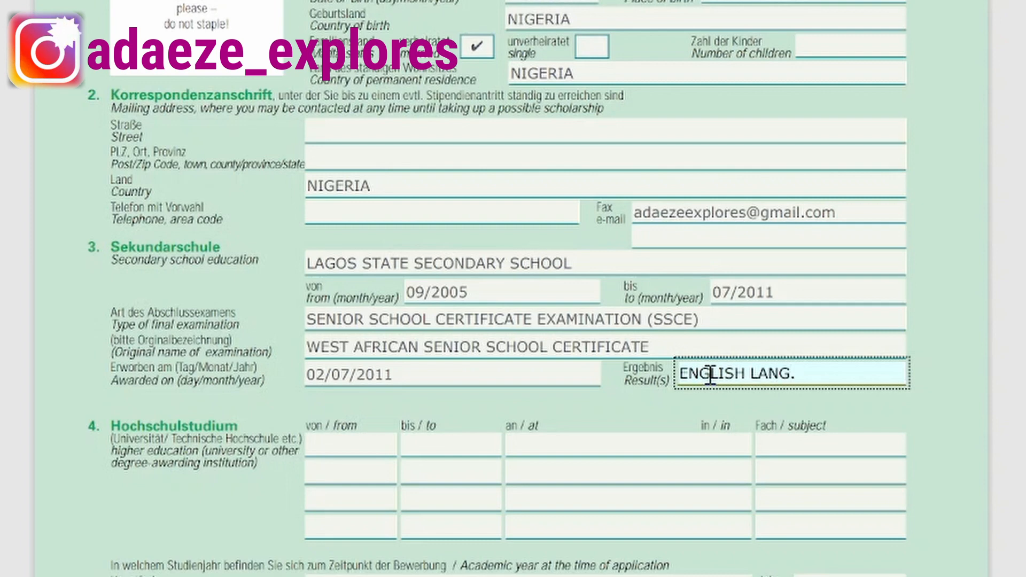
text(. -B£)
key(BackSpace)
text(3, P)
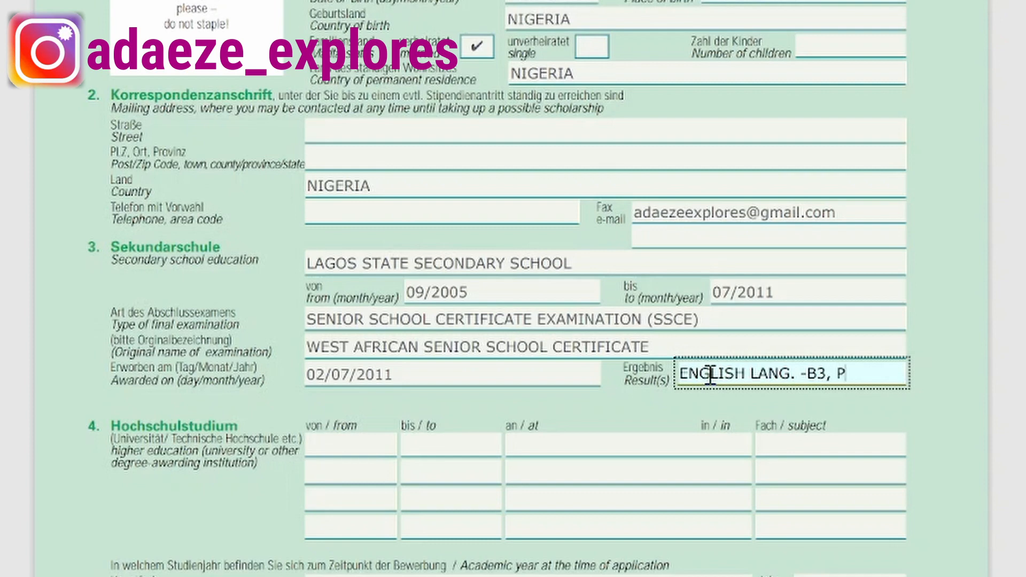
text(HYSICS)
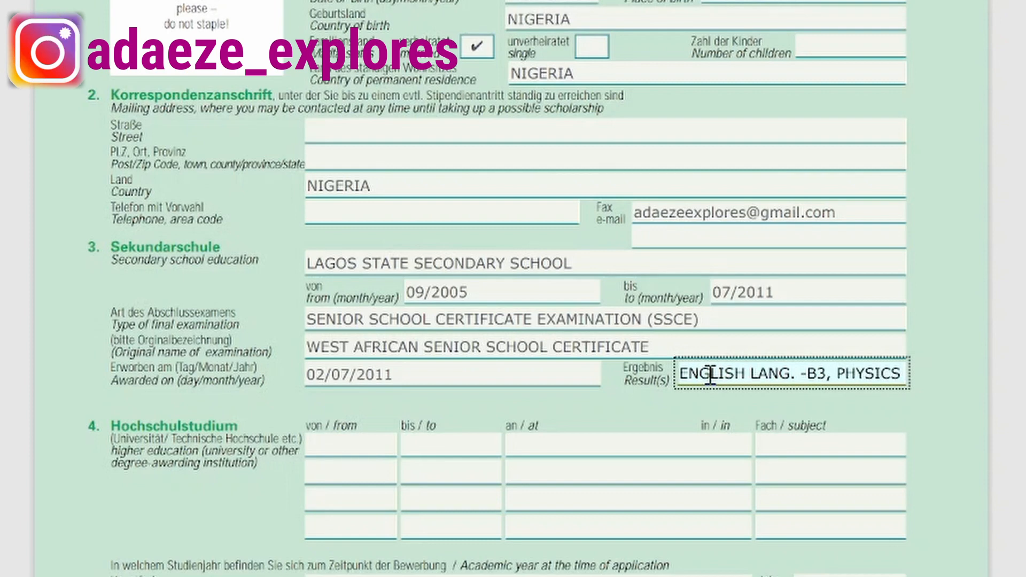
text(-)
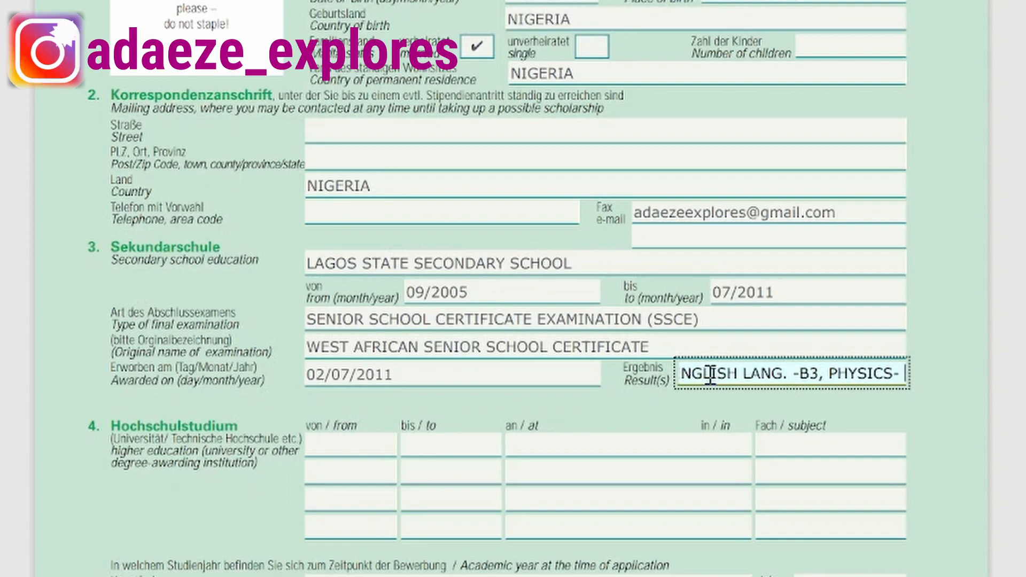
text( A1, CHEMISTRY-)
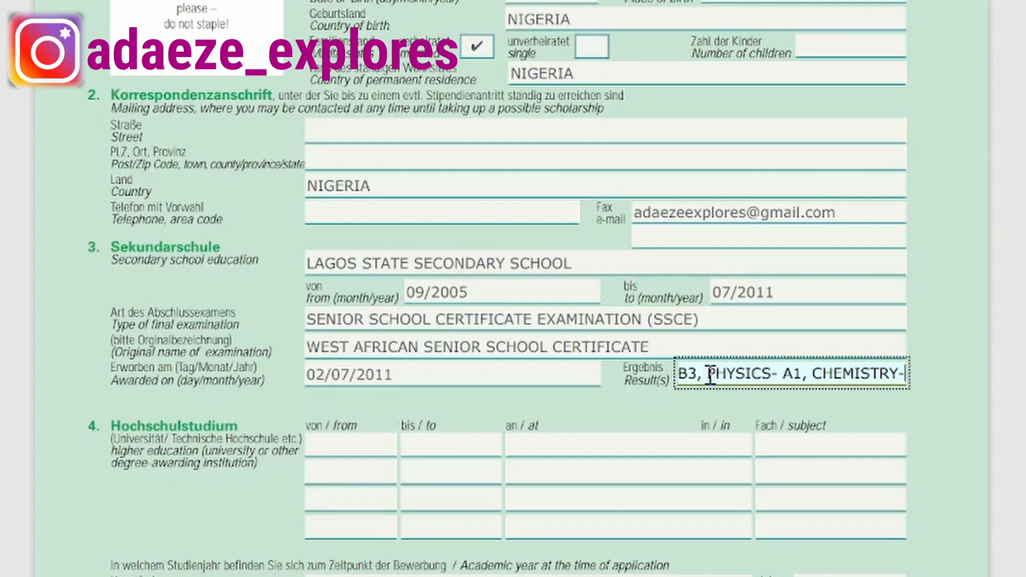
text(C6)
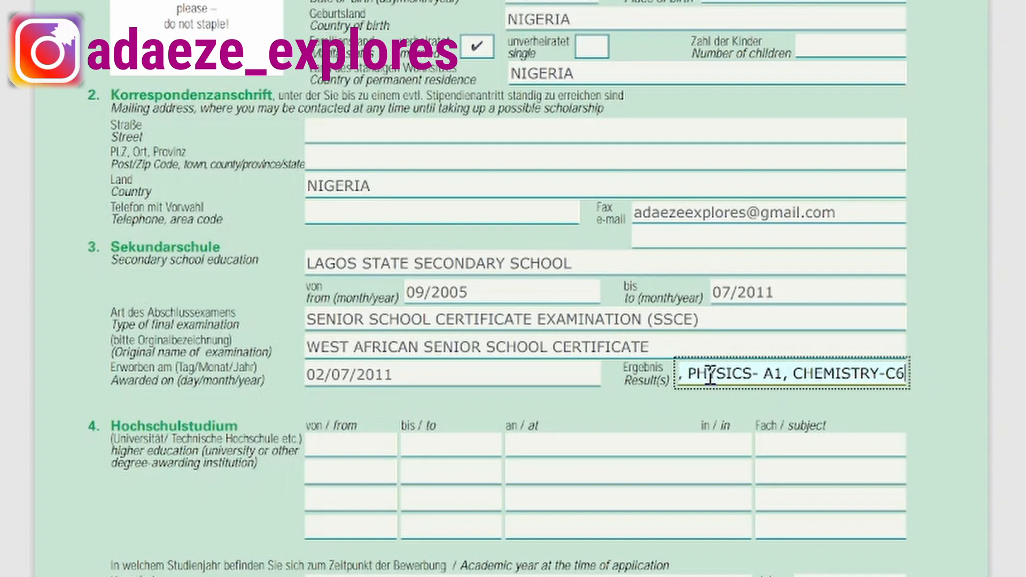
text(, MAT)
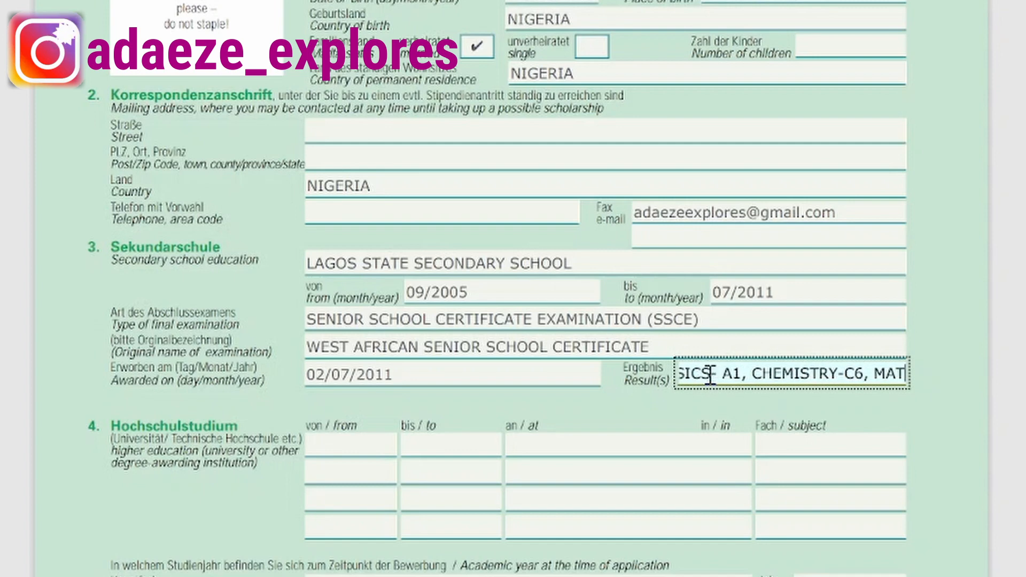
text(HEMATICS)
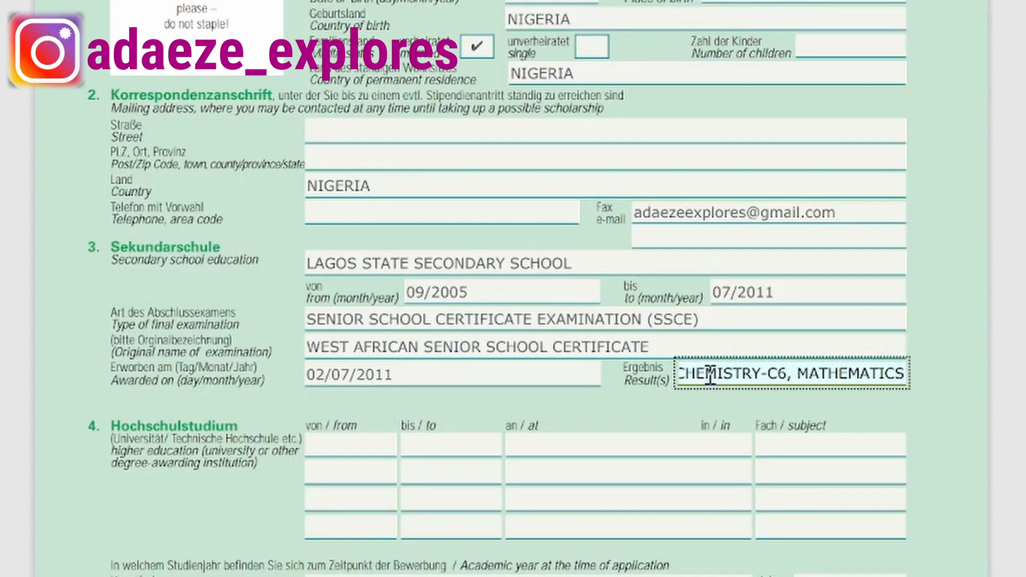
text( -)
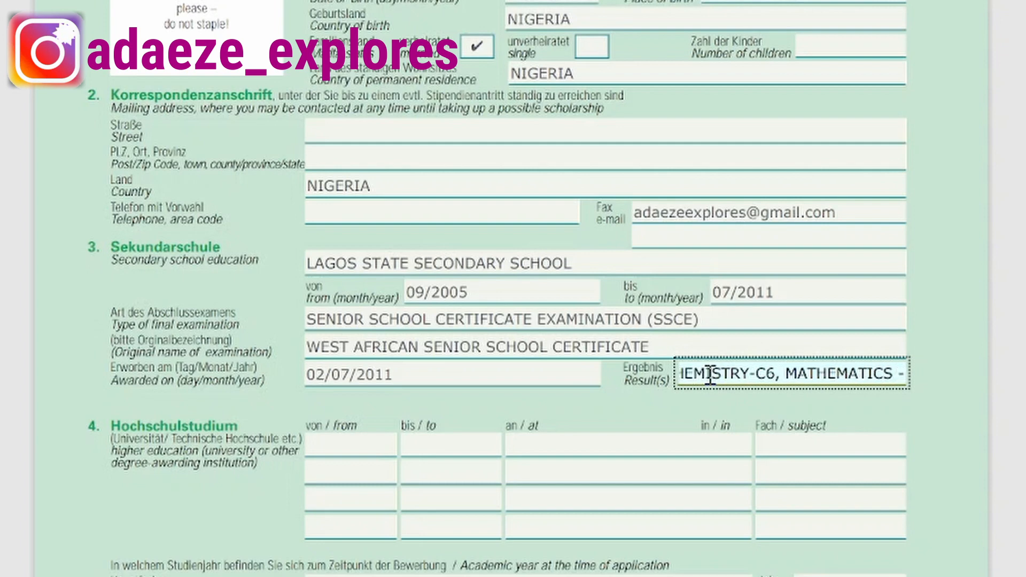
text(a)
key(BackSpace)
text(A1)
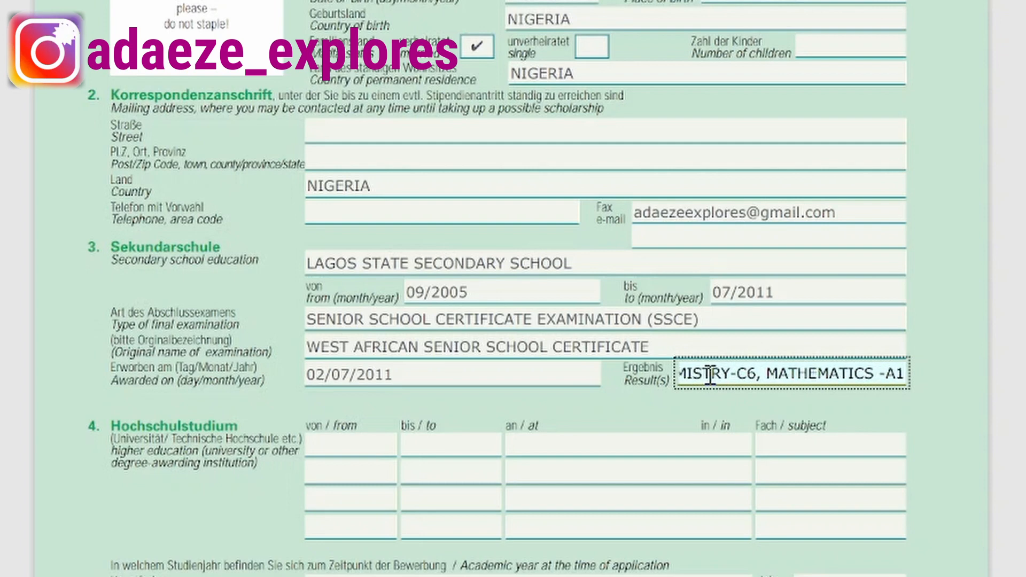
text(, ECONOMICS)
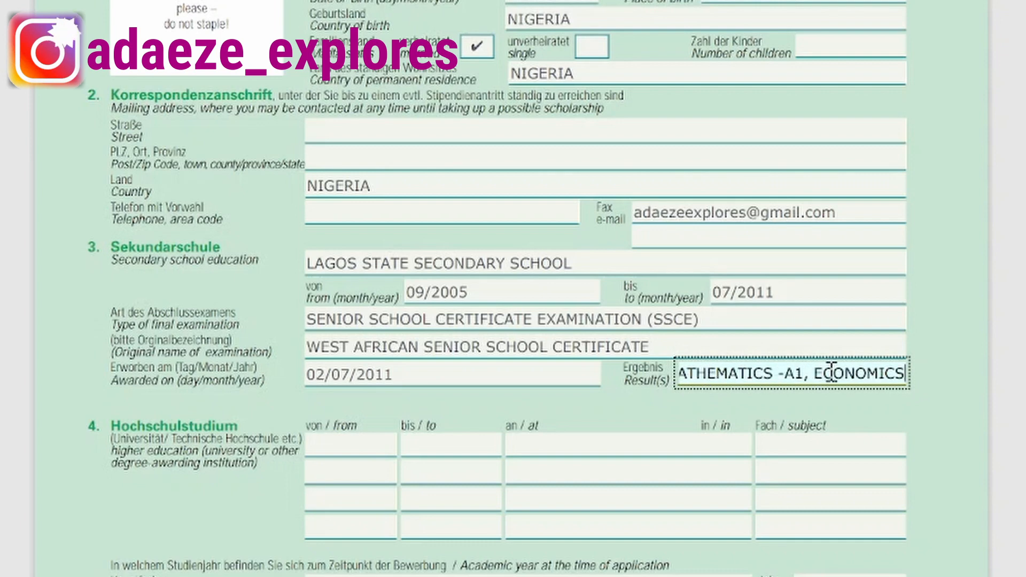
text(-)
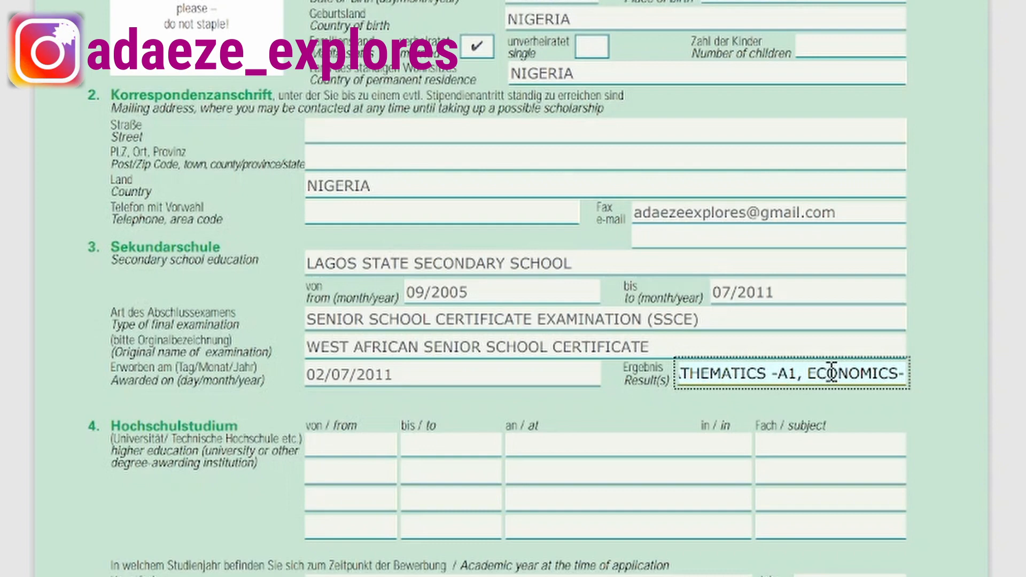
text(C5)
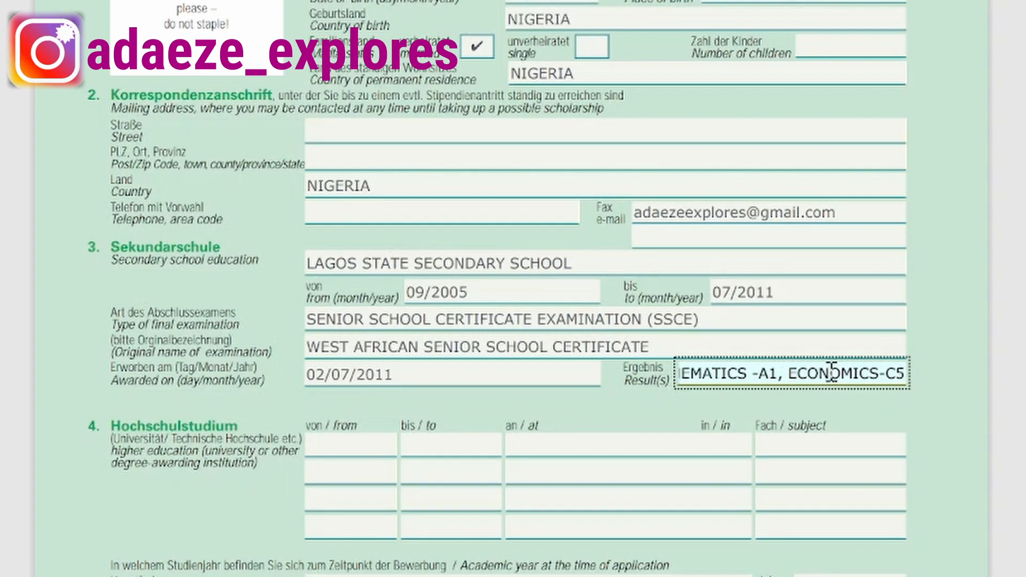
text(,)
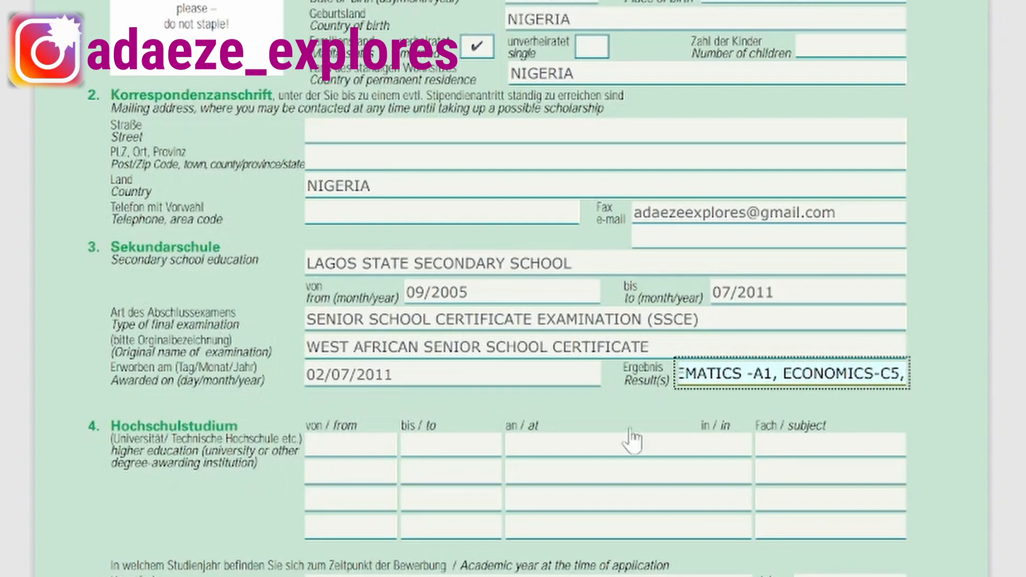
Enter the university study period 2012 to 2017 in the first higher-education row.
scroll(345, 421, down, 4)
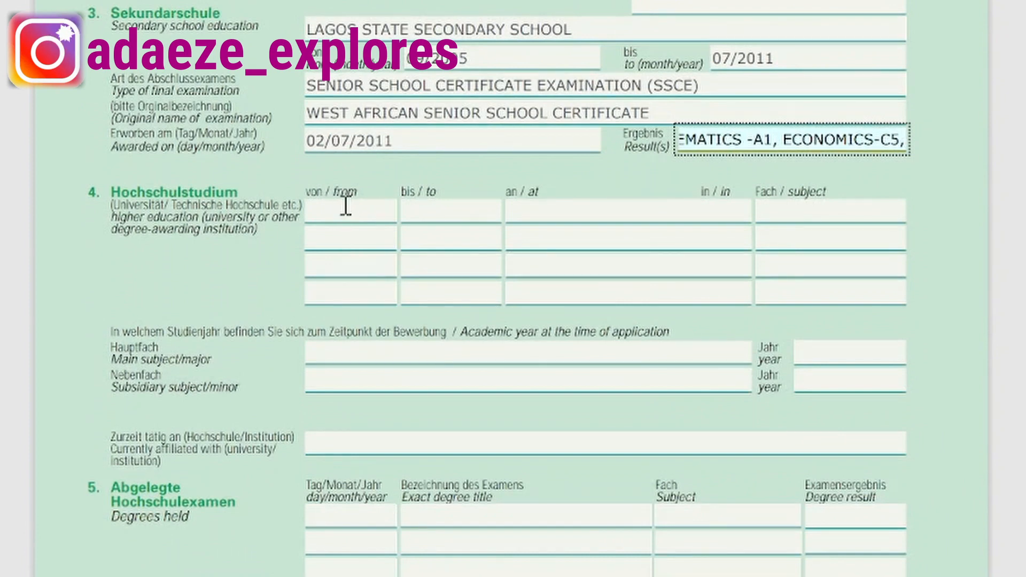
click(349, 209)
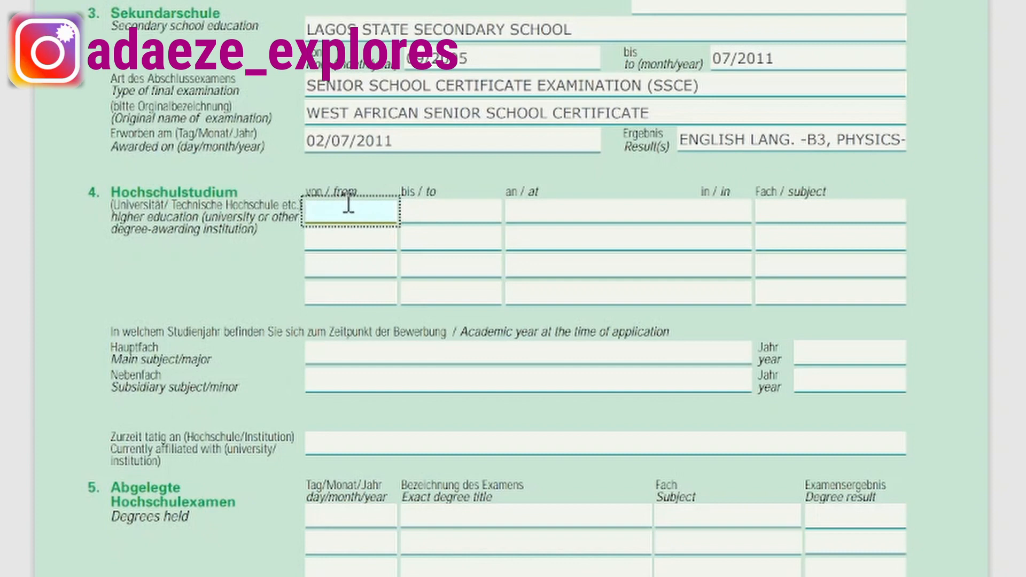
text(2012)
click(426, 213)
text(1)
key(BackSpace)
text(2017)
Enter UNIVERSITY OF NIGERIA, NSUKKA as institution and CIVIL ENGINEERING as subject.
click(585, 213)
text(UNIVERSITY OF NIGERIA)
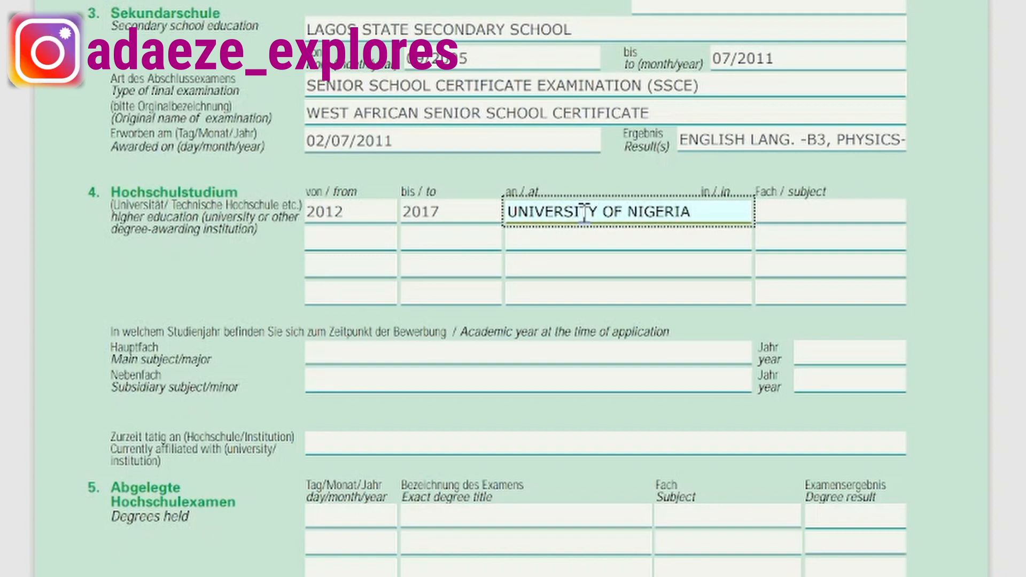
text(, NSUKKA)
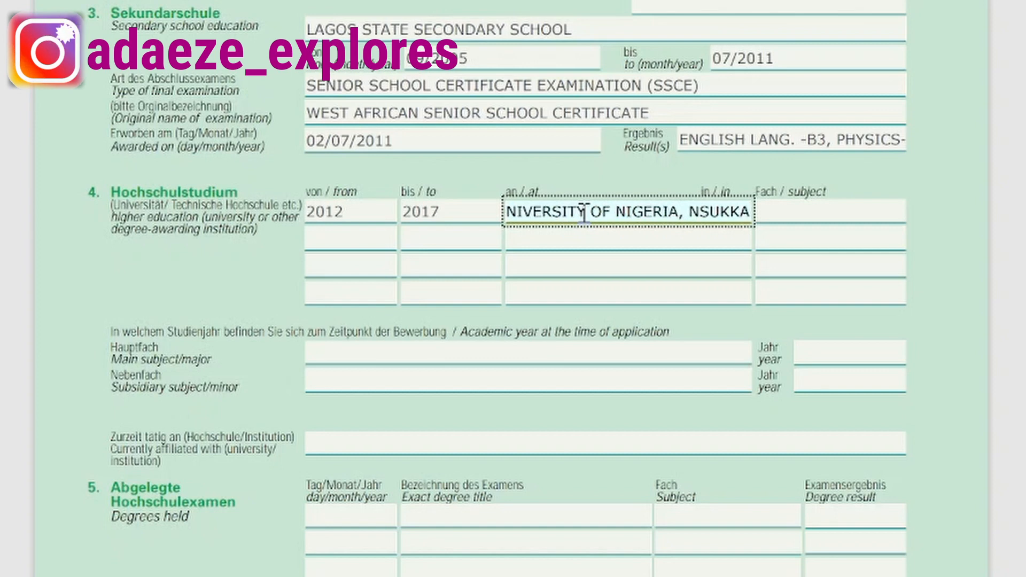
click(798, 206)
text(CIVI)
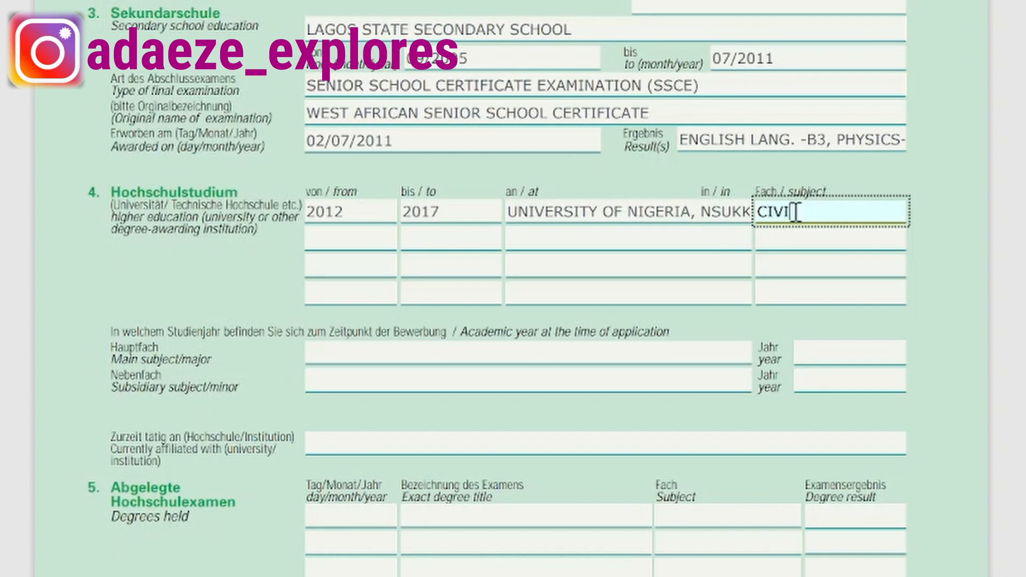
text(L ENGINEERING)
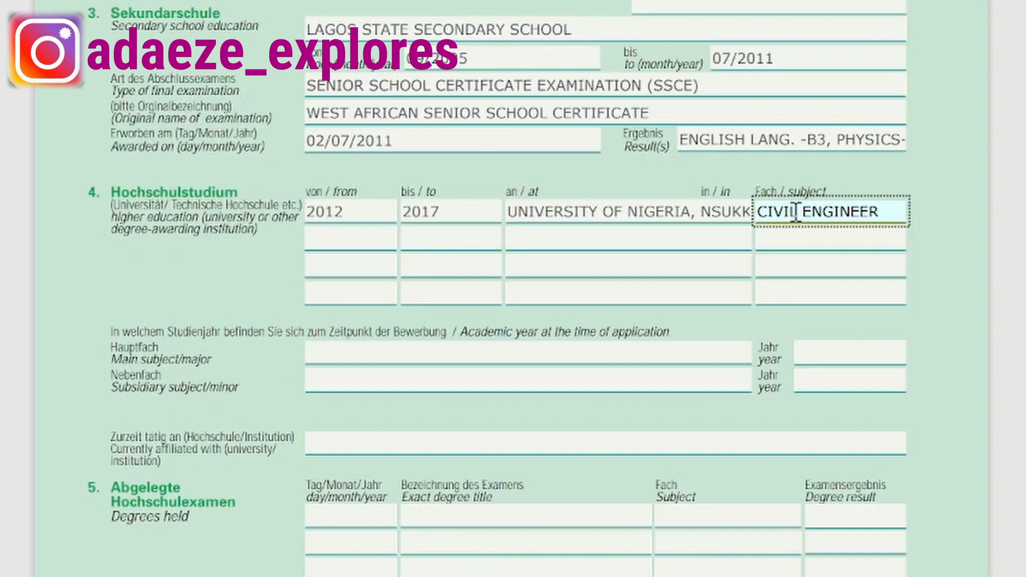
click(320, 235)
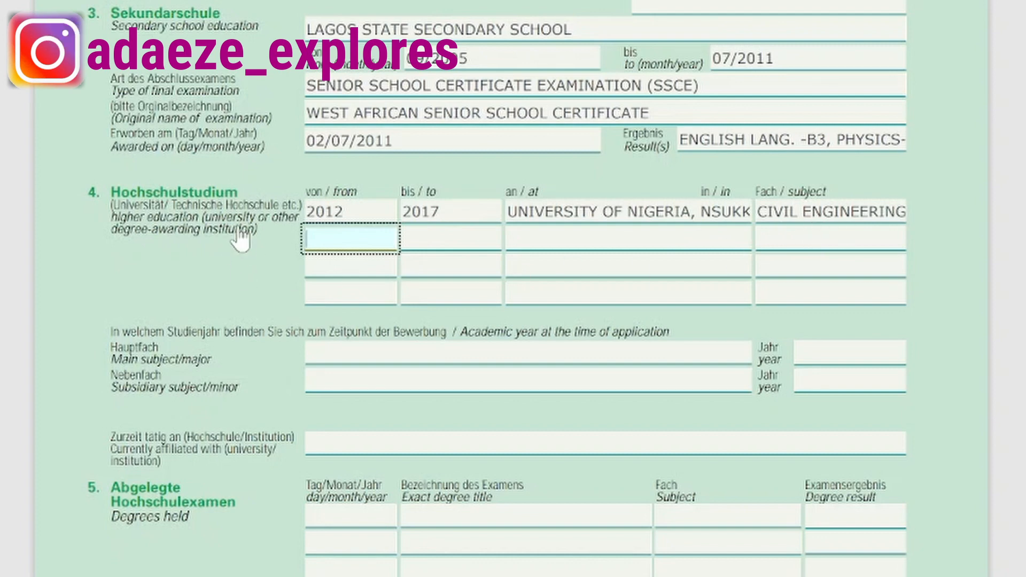
scroll(239, 240, down, 3)
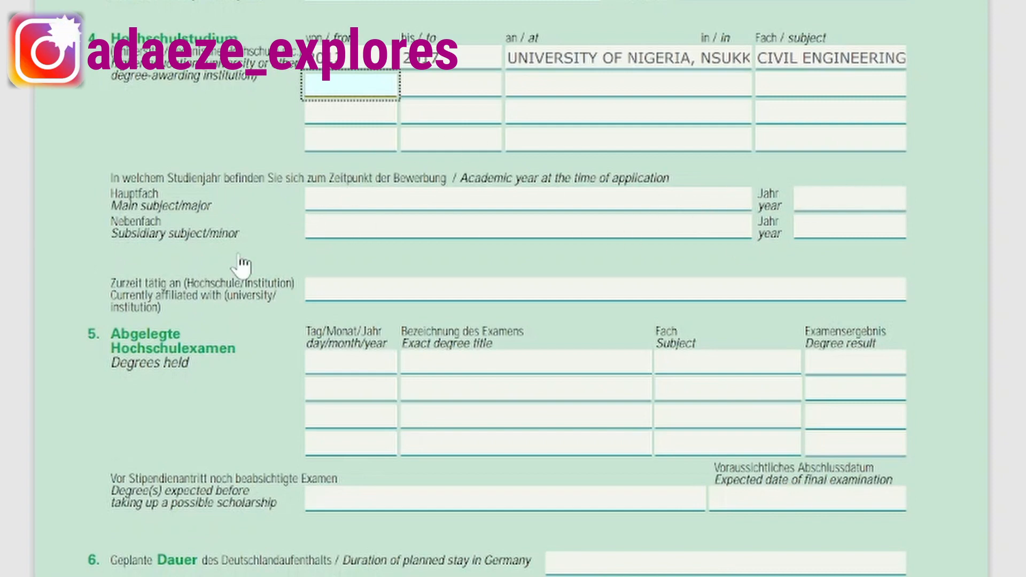
Record the degree: 02/07/2017, BACHELOR, CIVIL ENGINEERING, result SECOND CLASS UPPER.
scroll(155, 225, down, 2)
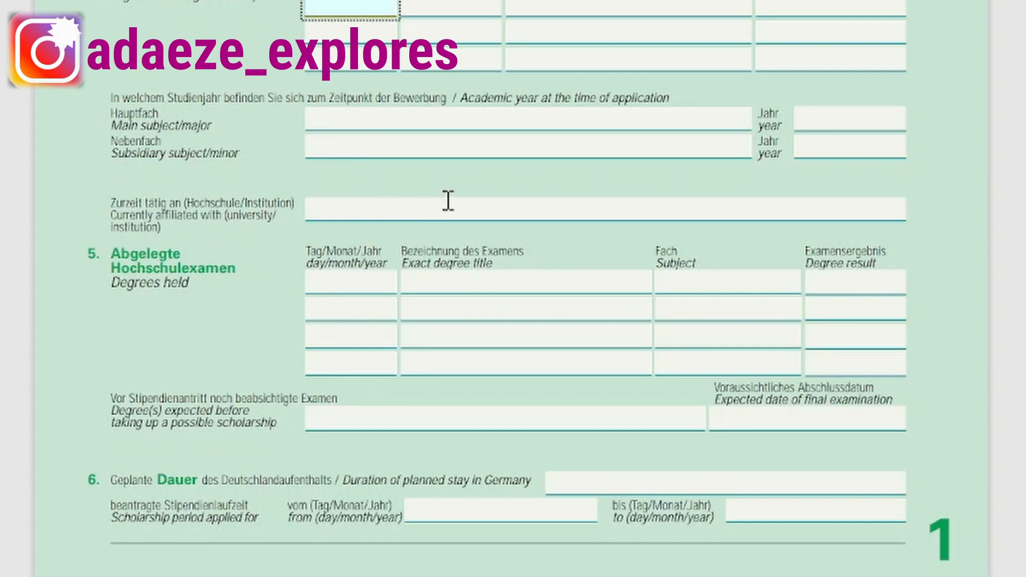
scroll(350, 210, down, 3)
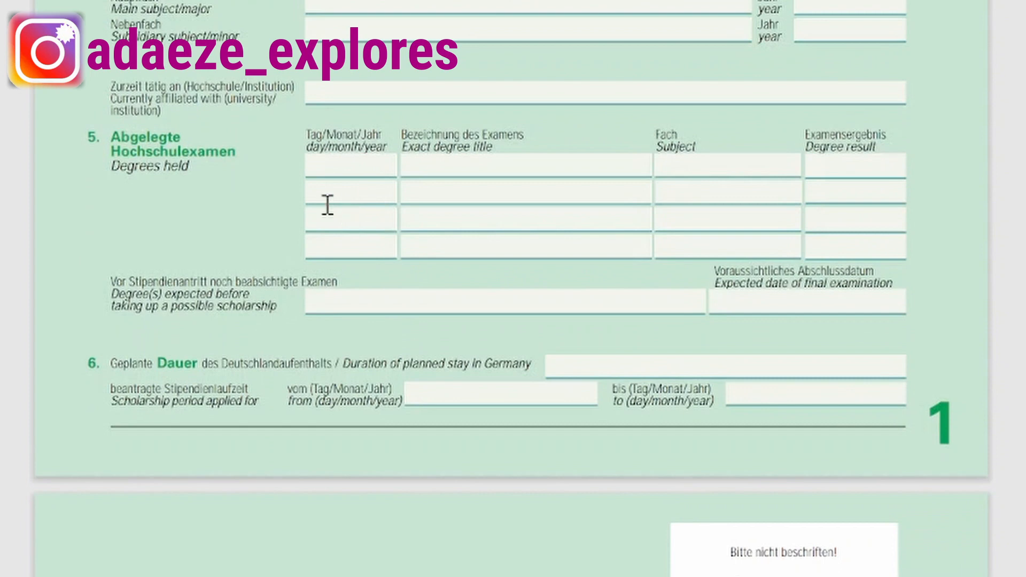
click(339, 166)
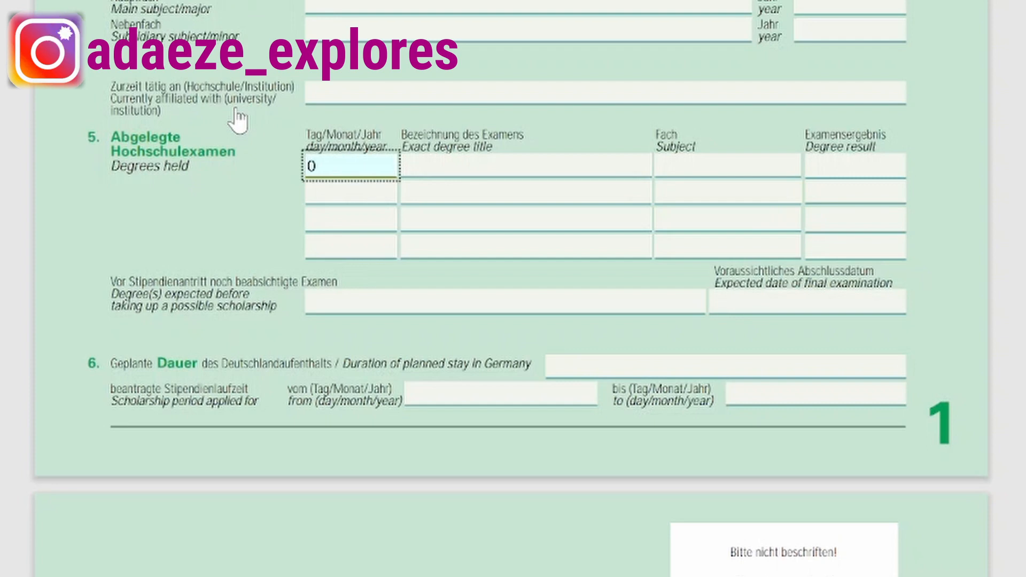
text(2/07/)
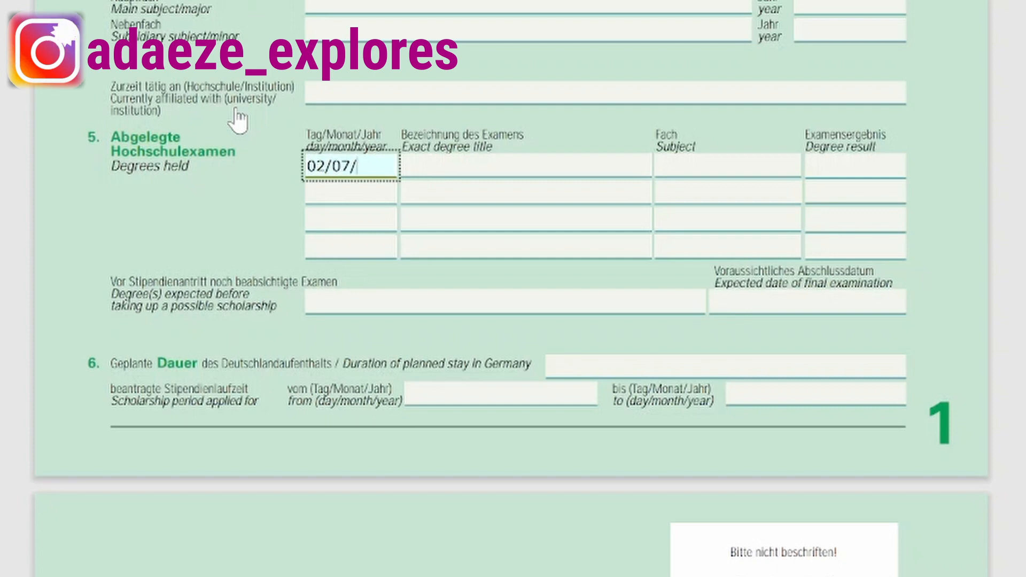
text(2017)
click(461, 165)
text(BACHELOR)
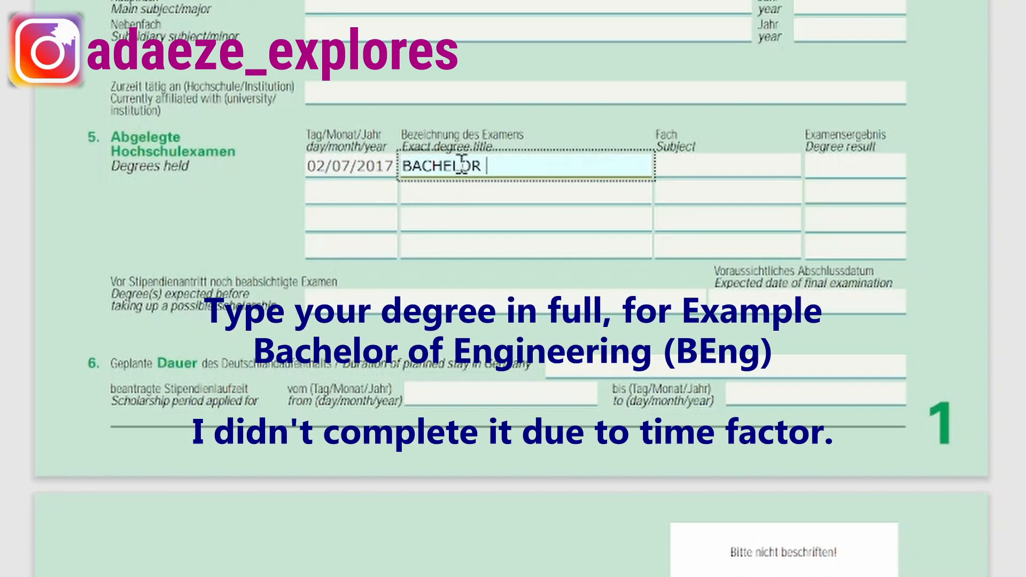
click(665, 167)
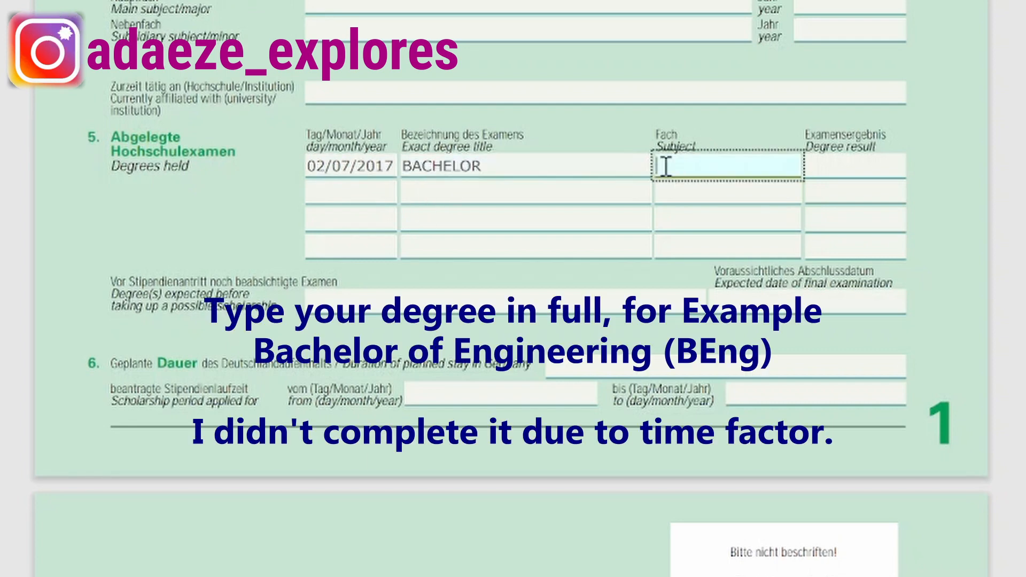
text(CIVIL ENGI)
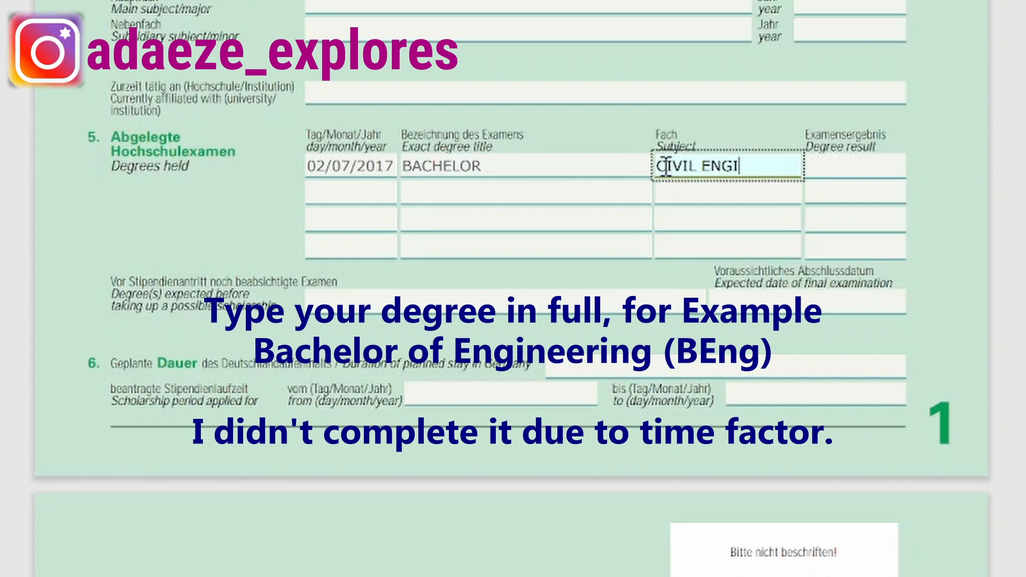
text(NEERING)
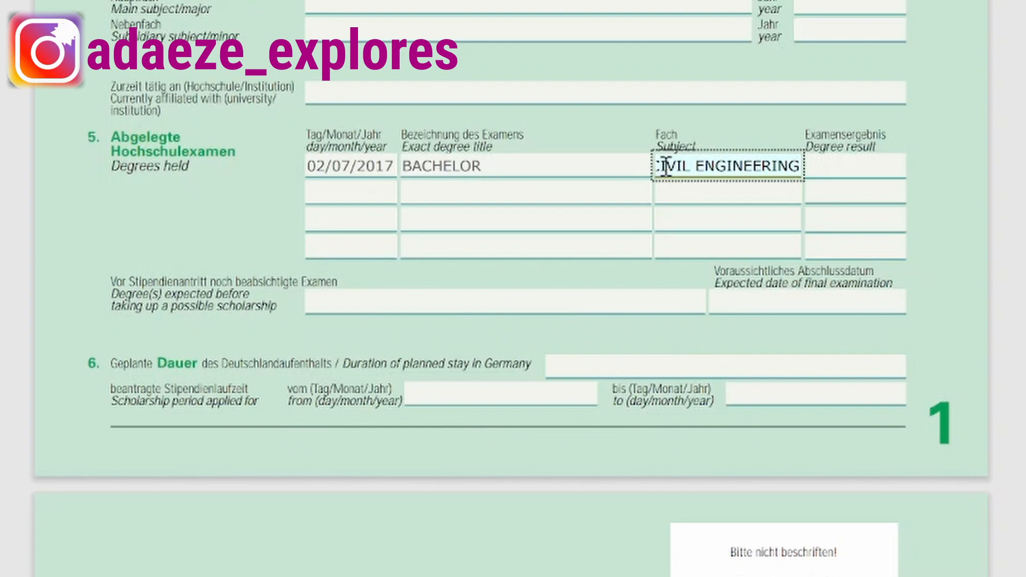
click(855, 163)
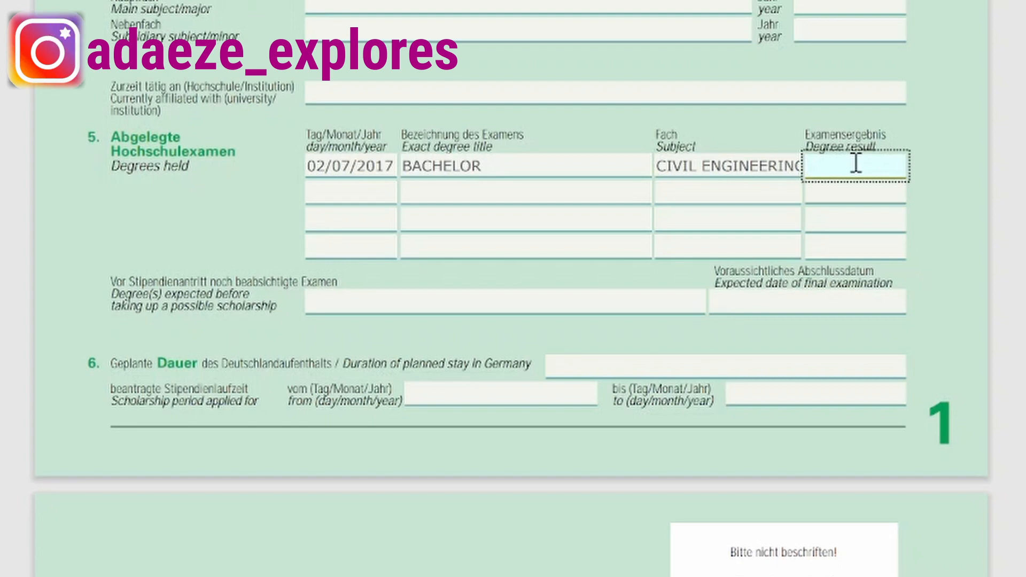
text(SEC)
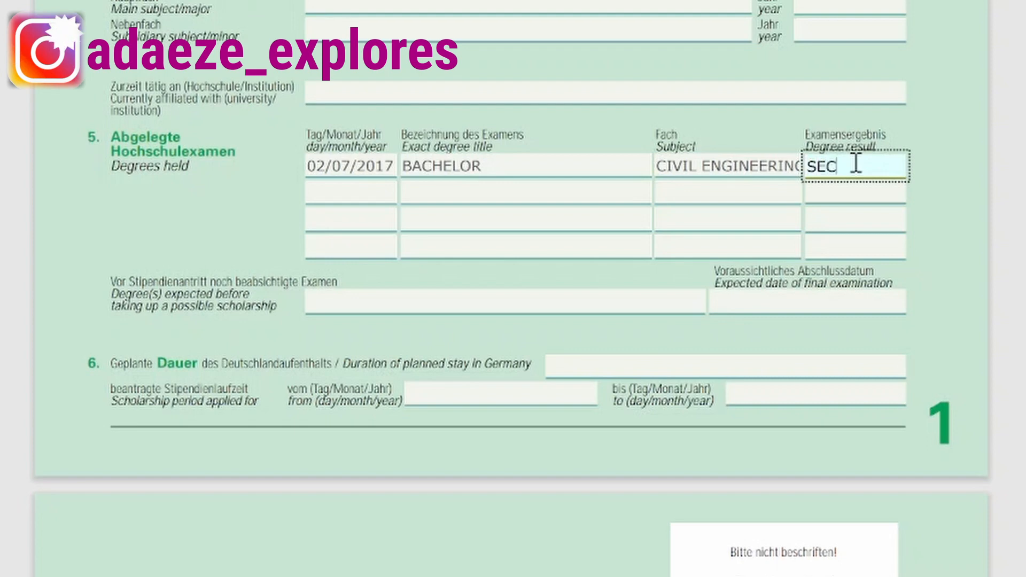
text(OND CLASS UPP)
key(Tab)
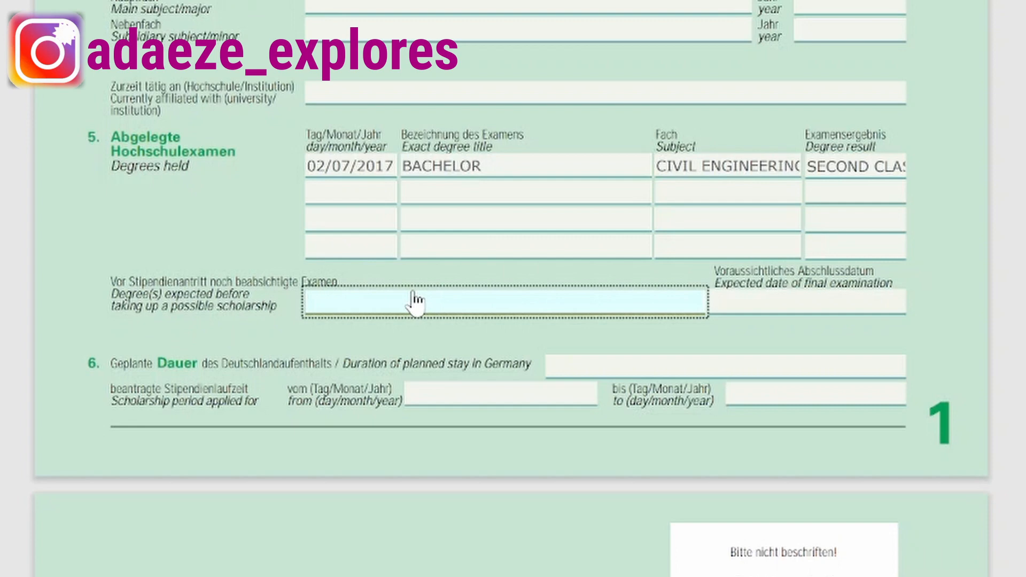
Enter a planned stay of 24 MONTHS with scholarship dates 07/9/2024 to 30/10/2026.
scroll(416, 303, down, 3)
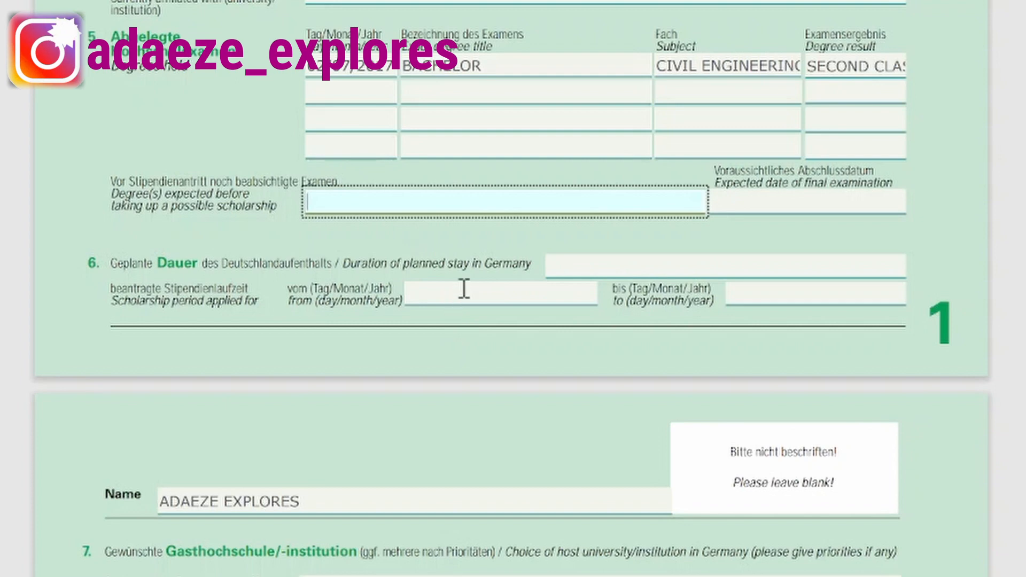
click(571, 267)
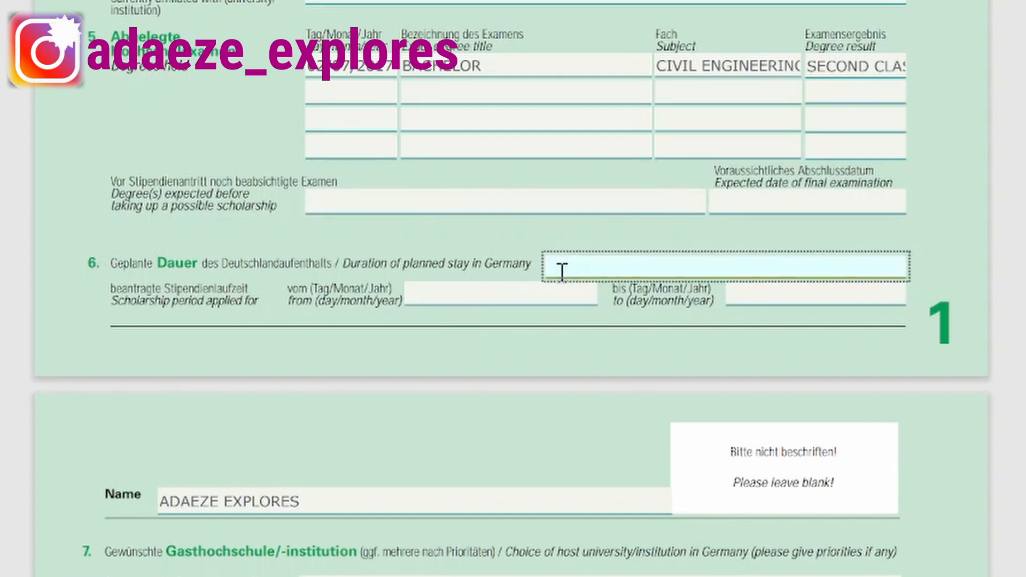
text(24 MONTHS)
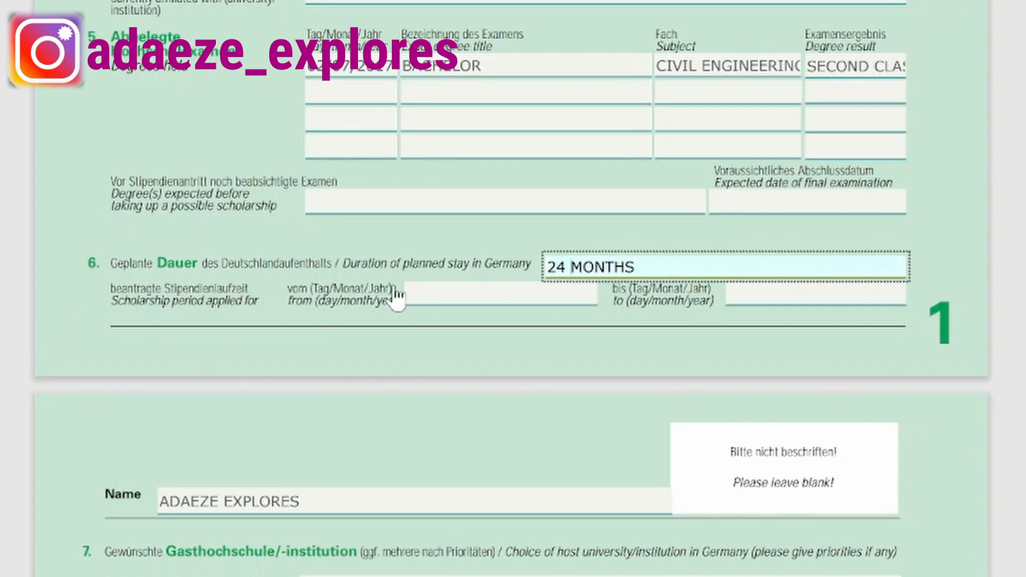
click(437, 293)
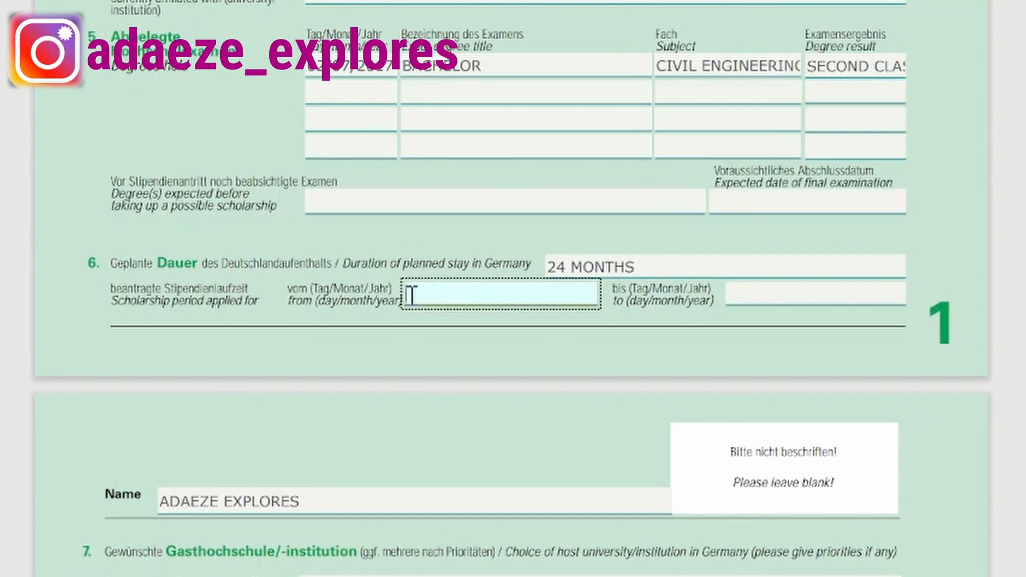
text(07/9/2024)
key(shift+Tab)
click(791, 291)
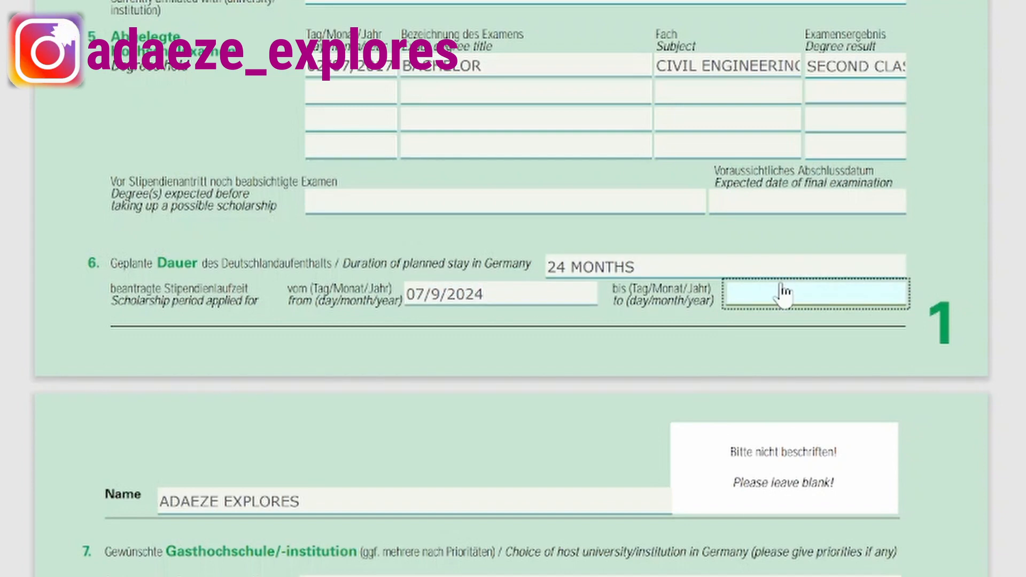
text(30/1)
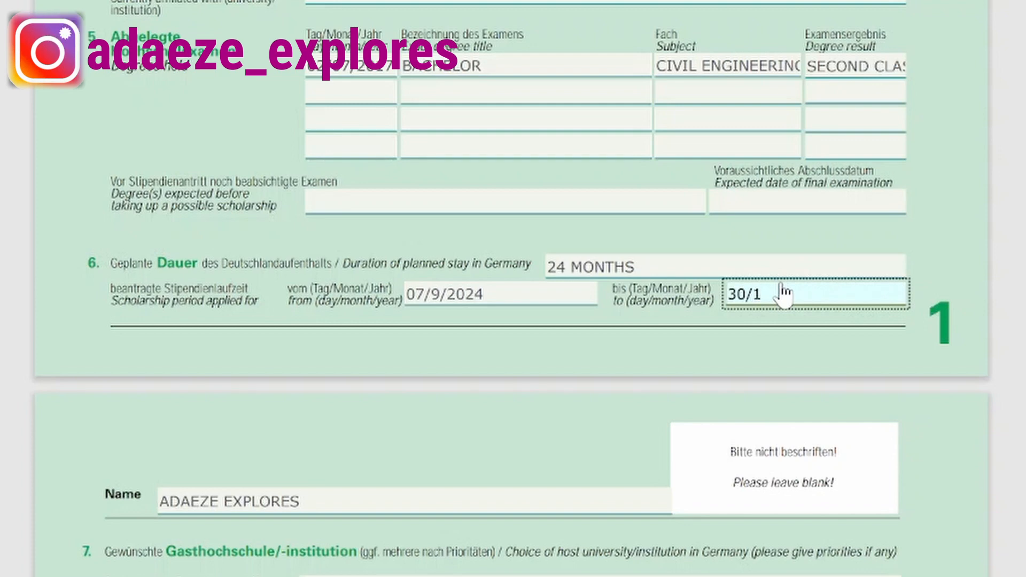
text(0/2026)
Scroll to page 2 and step through the three host-institution lines in section 7.
scroll(338, 488, down, 4)
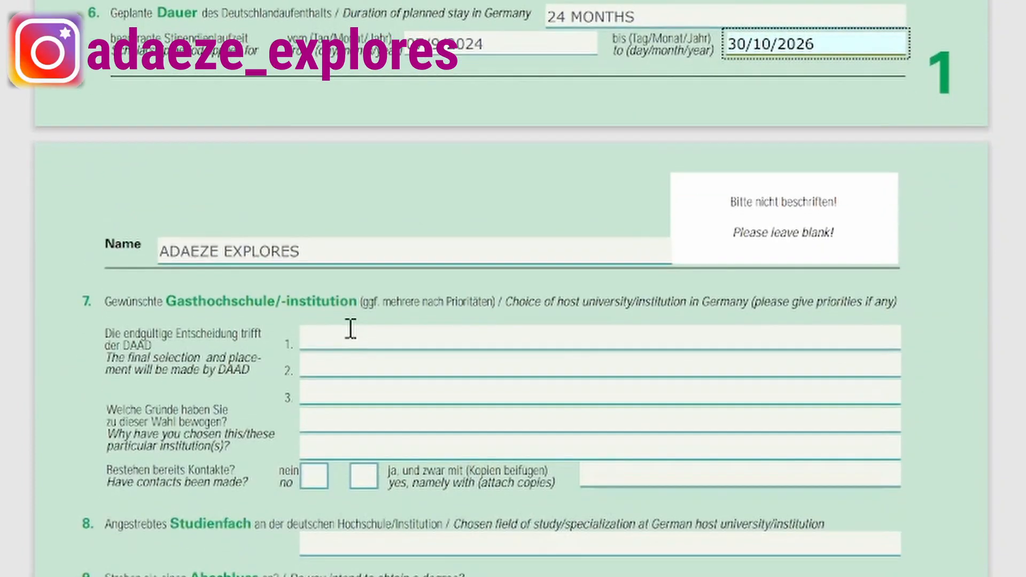
scroll(351, 329, down, 4)
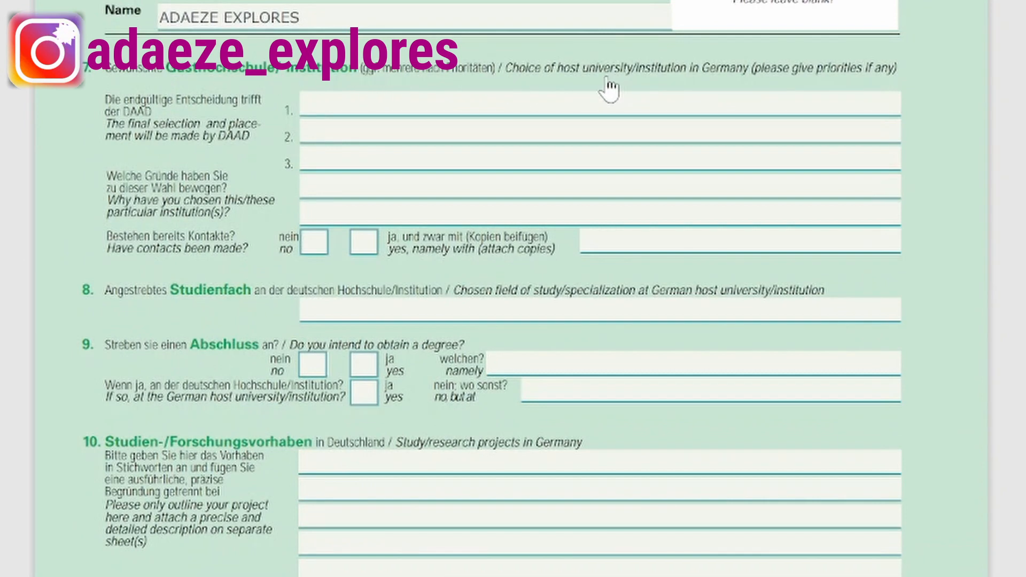
click(343, 102)
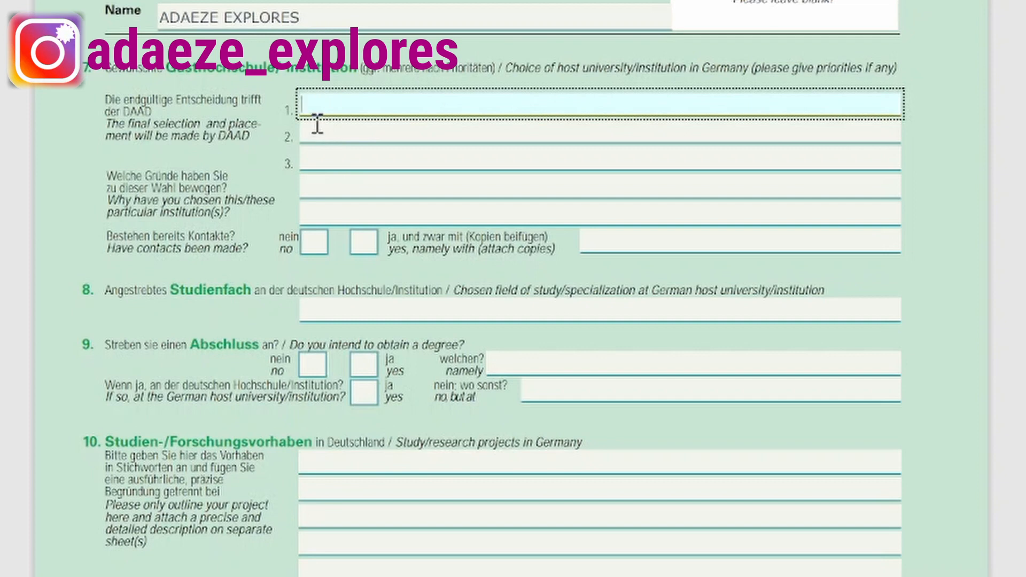
click(321, 130)
click(318, 102)
click(318, 132)
click(328, 158)
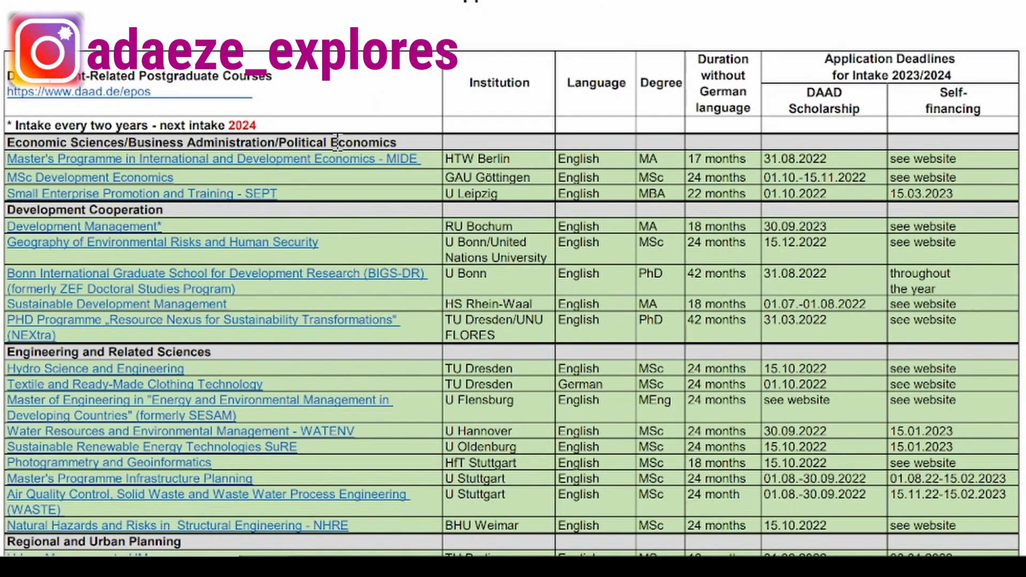
Scroll through the DAAD postgraduate course list to browse engineering and planning programmes.
scroll(112, 134, down, 3)
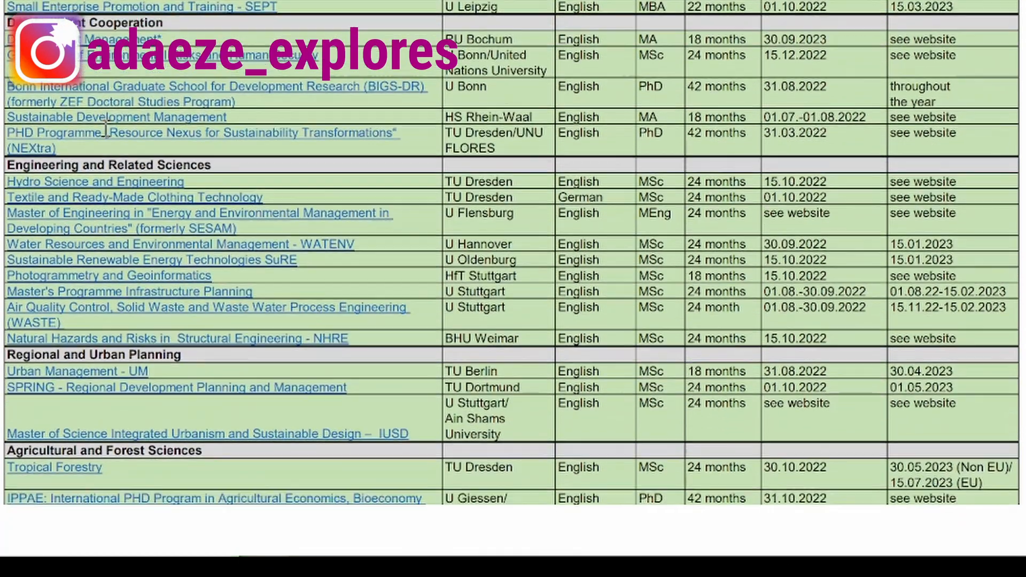
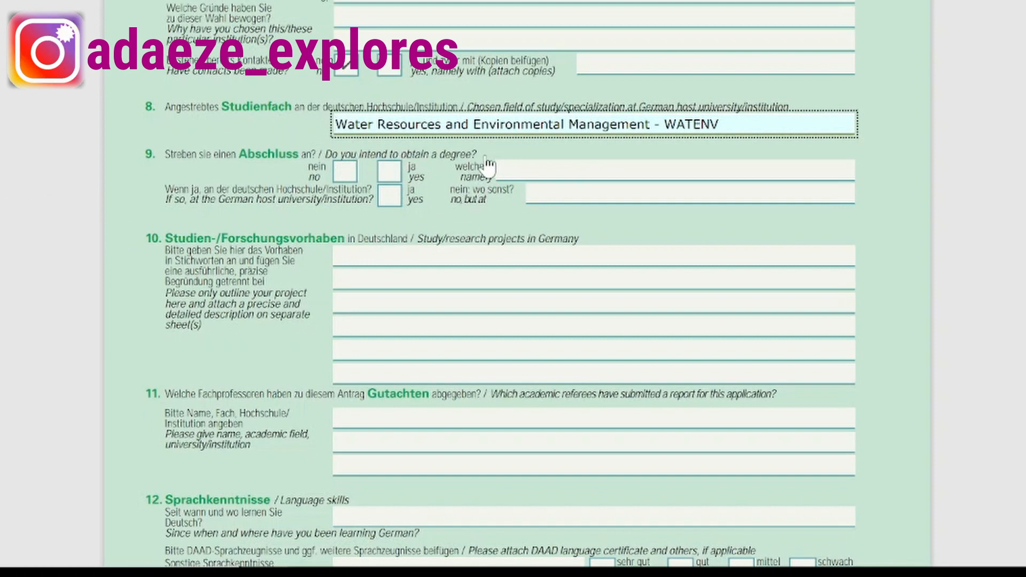
Tick yes for a degree, enter MASTER OF SCIENCE (MSc), and tick yes for the host institution.
click(389, 171)
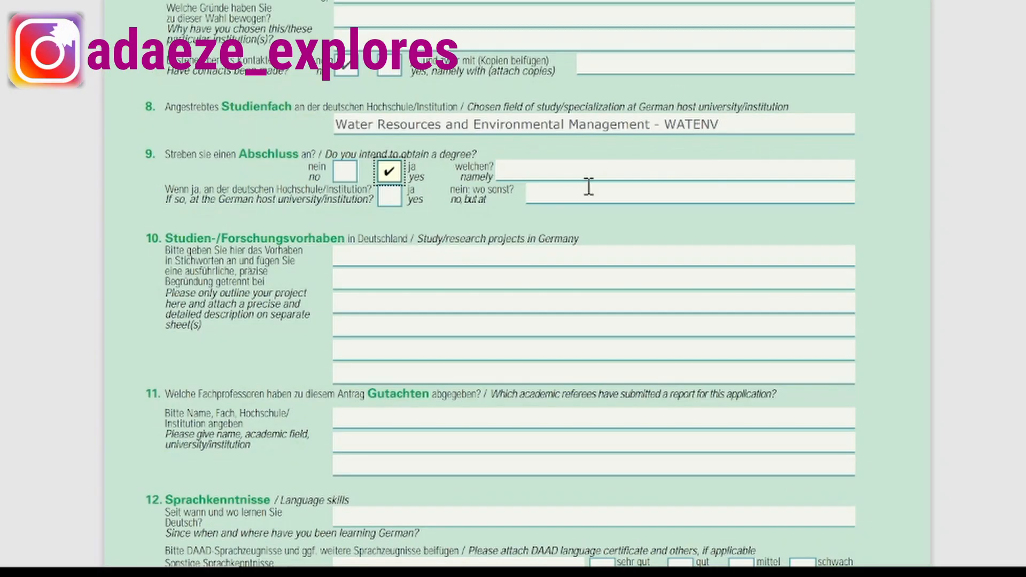
click(568, 174)
text(M)
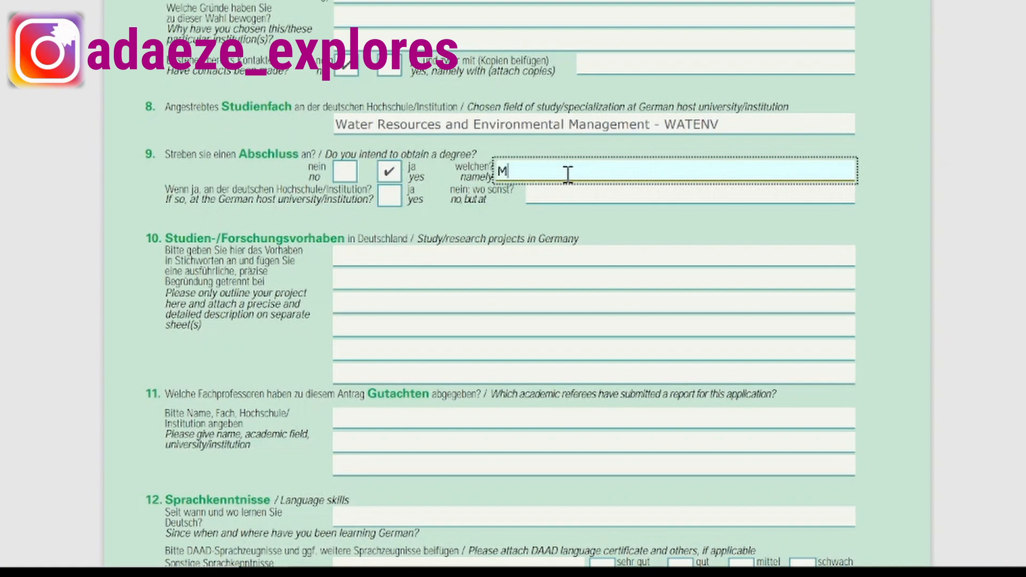
text(ASTER OF SCIENCE)
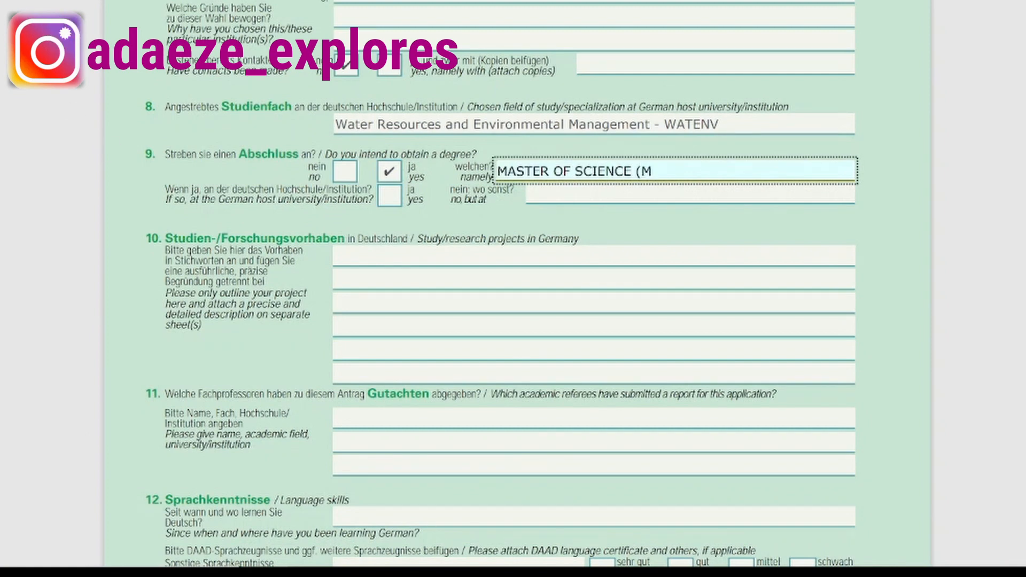
text((MSc))
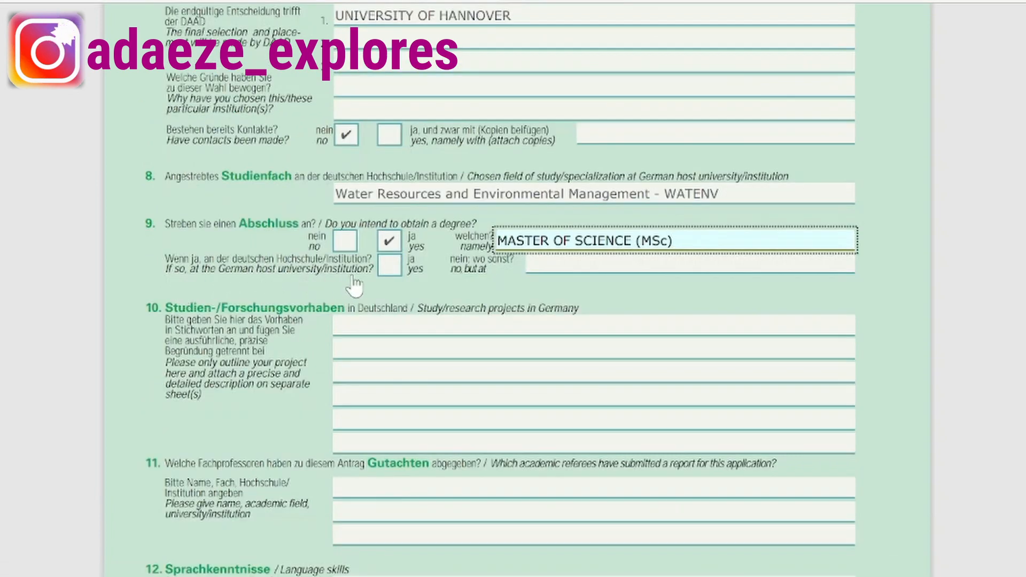
click(391, 266)
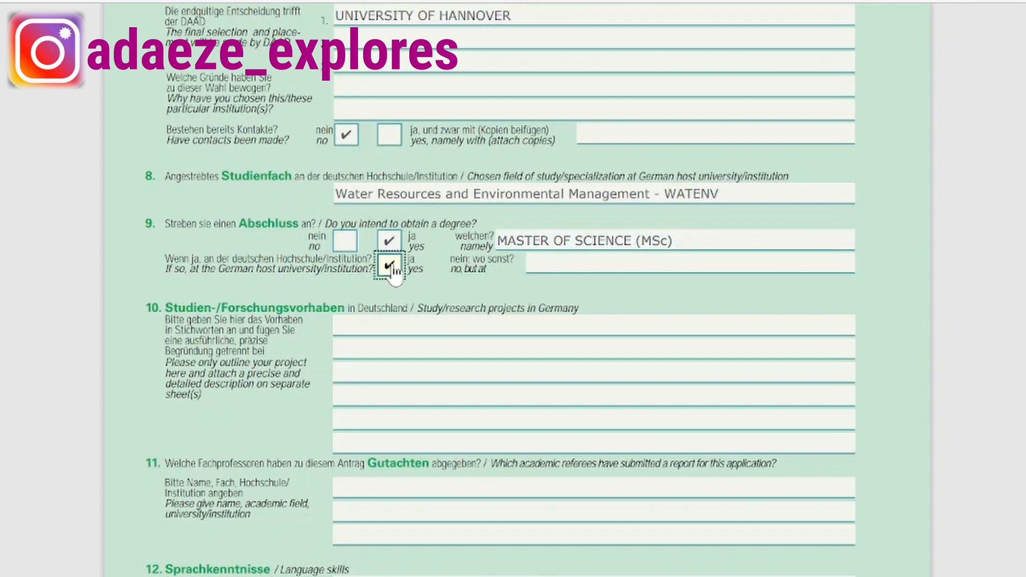
scroll(369, 102, up, 2)
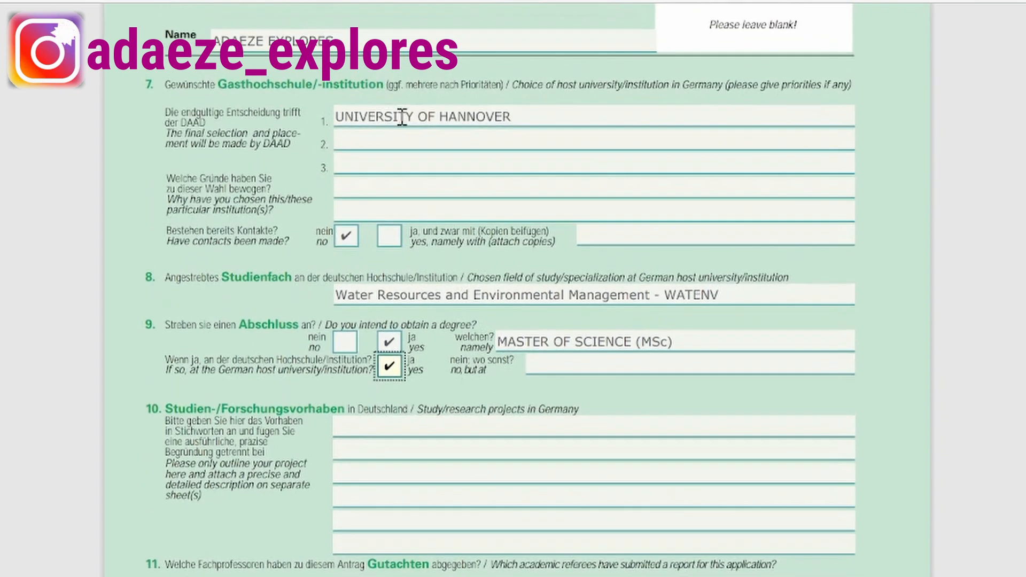
scroll(374, 123, down, 3)
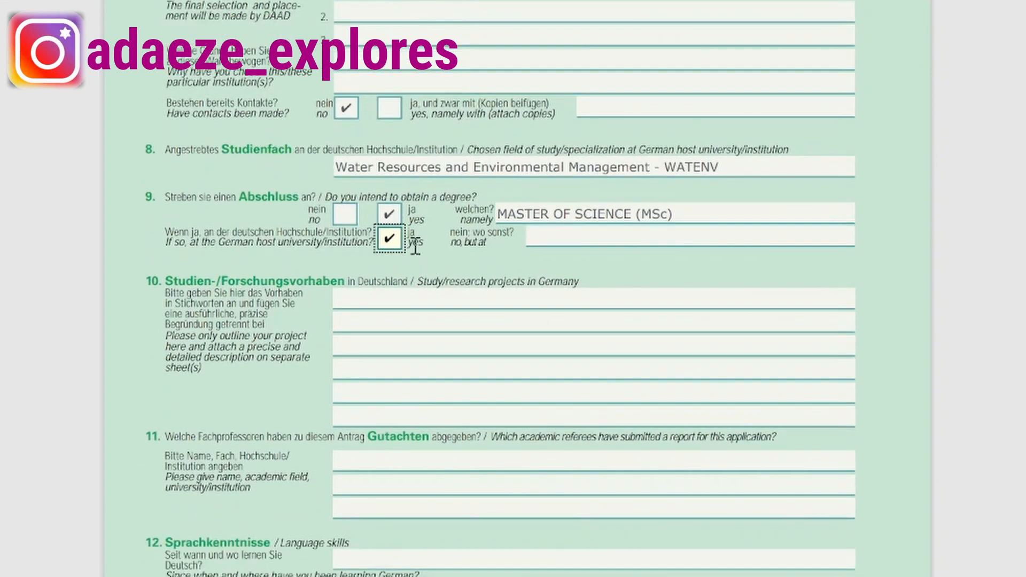
click(612, 236)
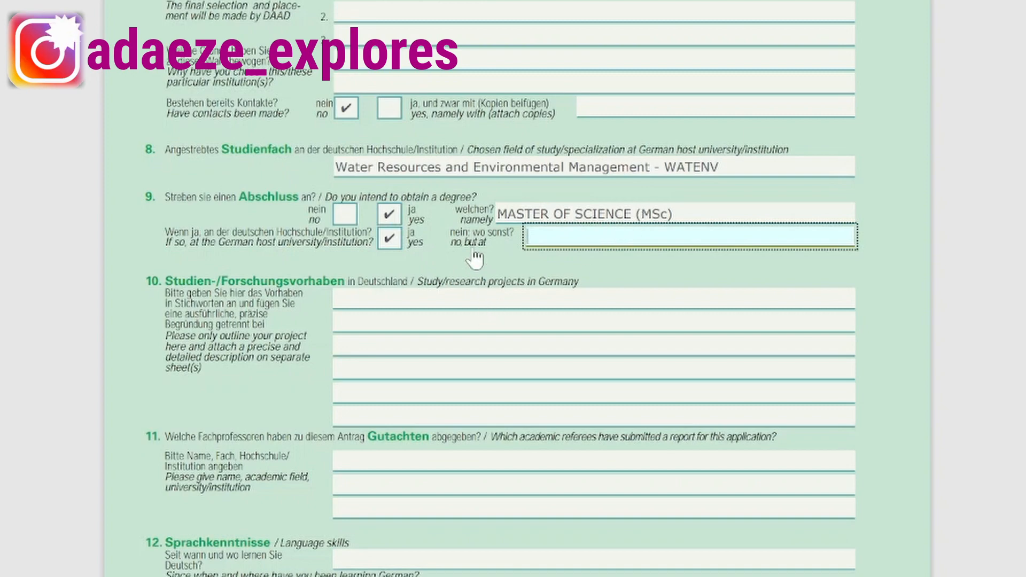
Enter GRUNDWATER MANAGEMENT and SUSTAINABLE WATER RESOURCES on the first two section 10 research-project lines.
scroll(454, 256, down, 3)
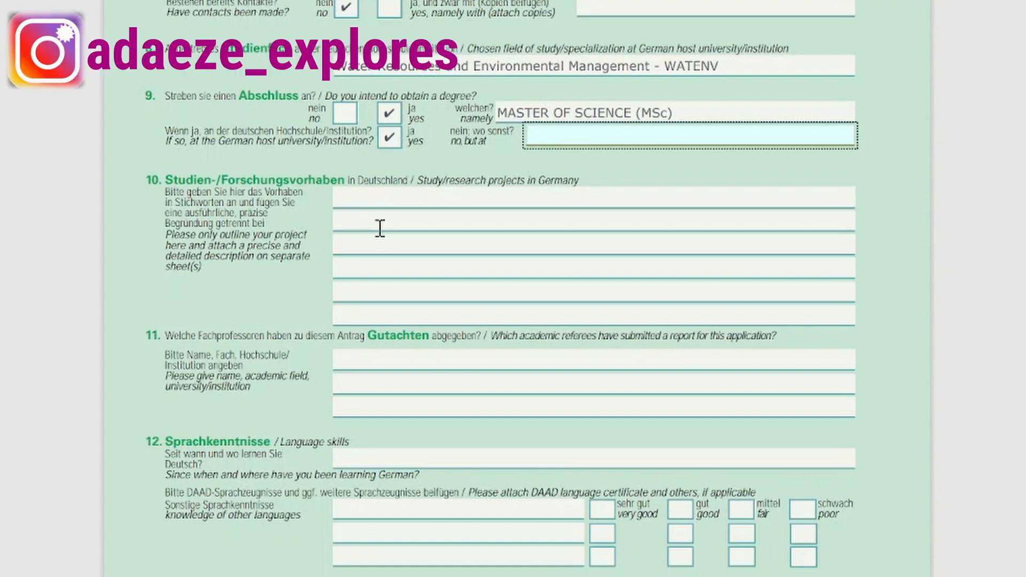
scroll(380, 227, up, 2)
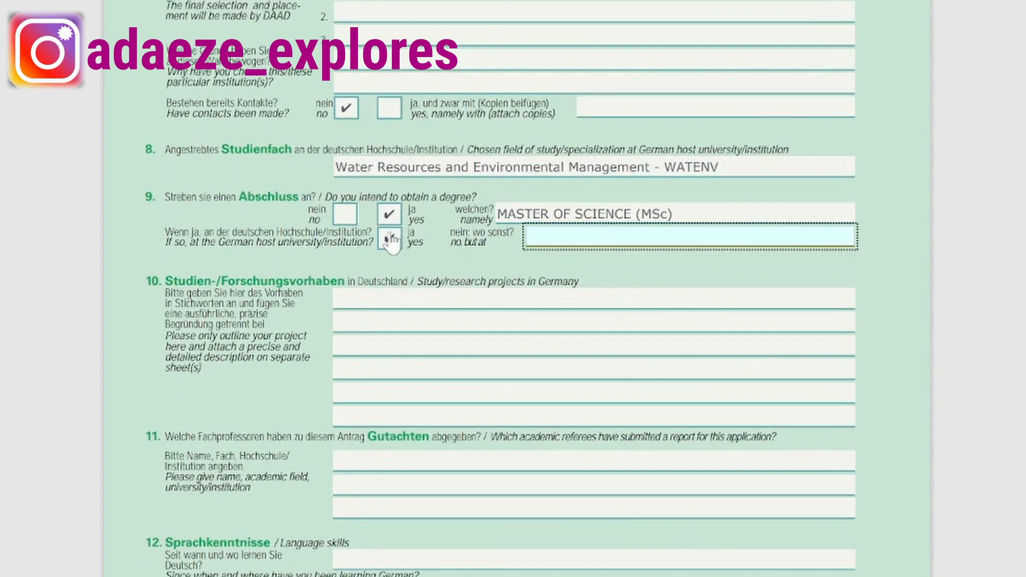
click(346, 301)
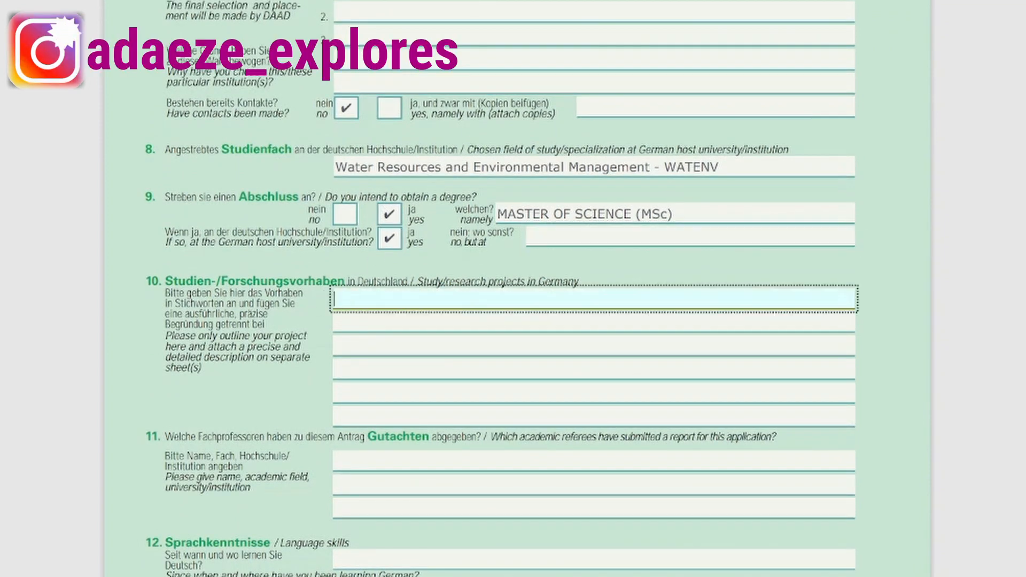
text(GRUNDWATER)
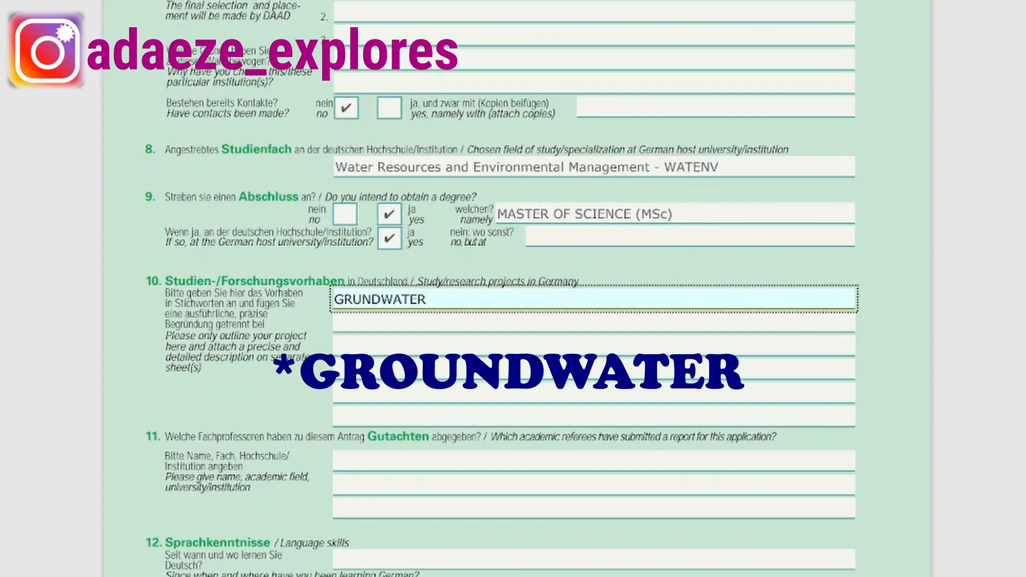
text( MANGEMENT)
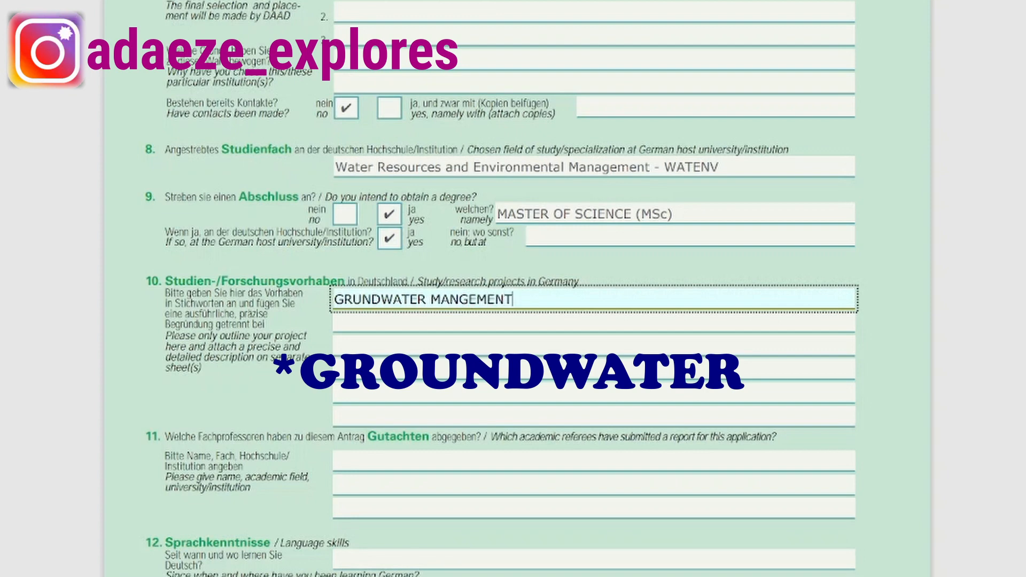
click(458, 300)
text(A)
key(Tab)
text(SUS)
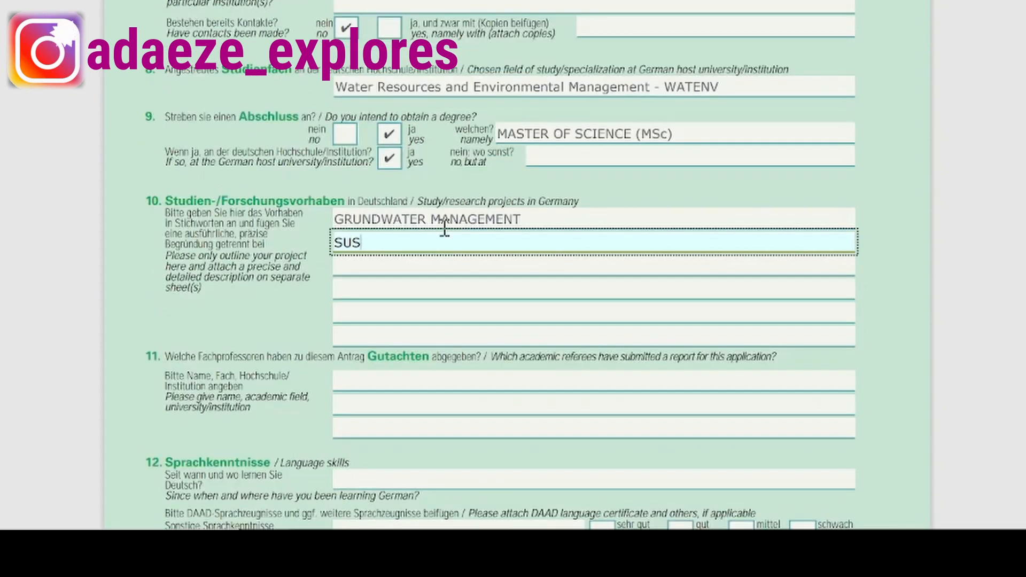
text(TAINABLE WATER RES)
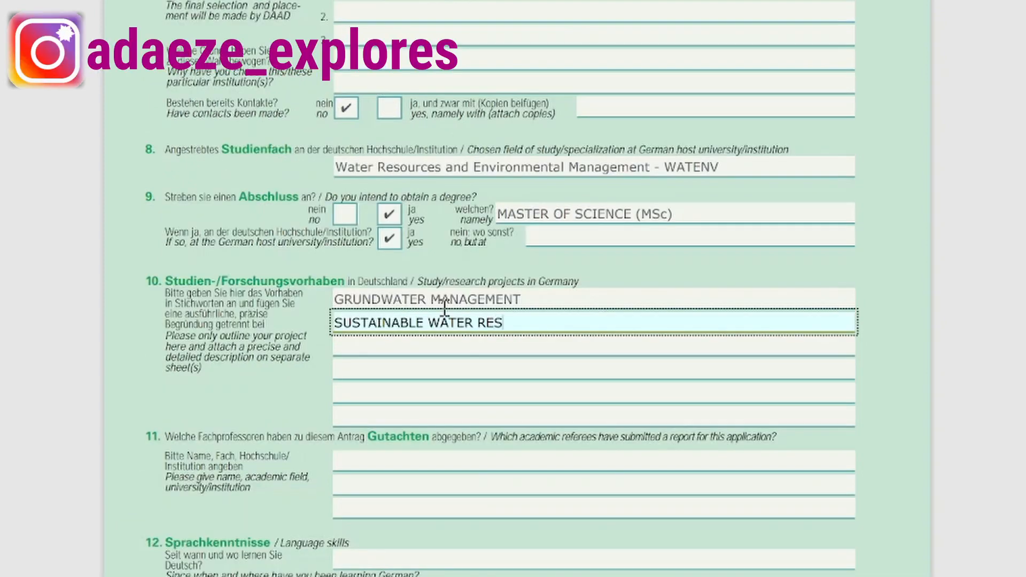
text(OURCES)
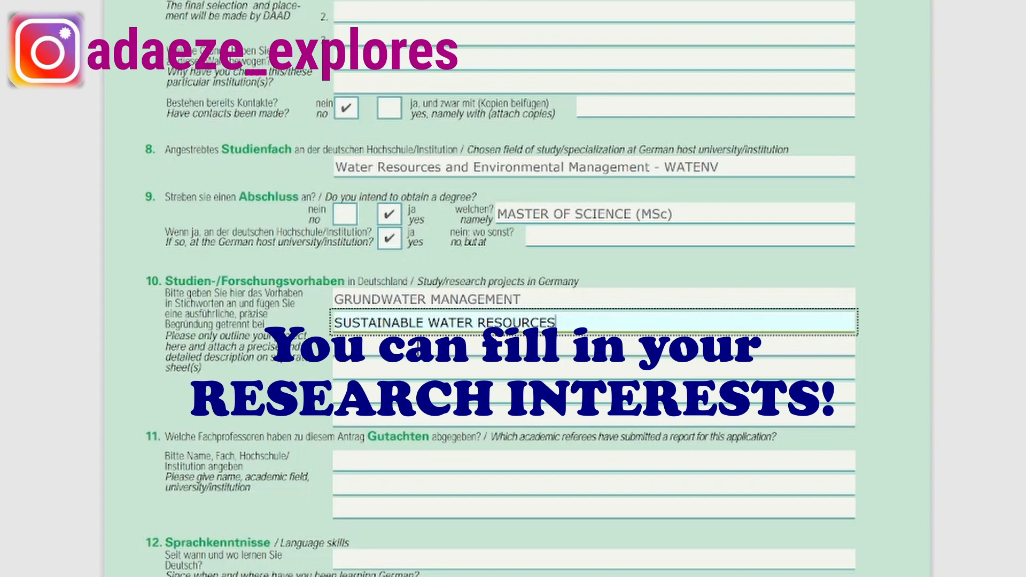
key(Tab)
scroll(339, 378, down, 3)
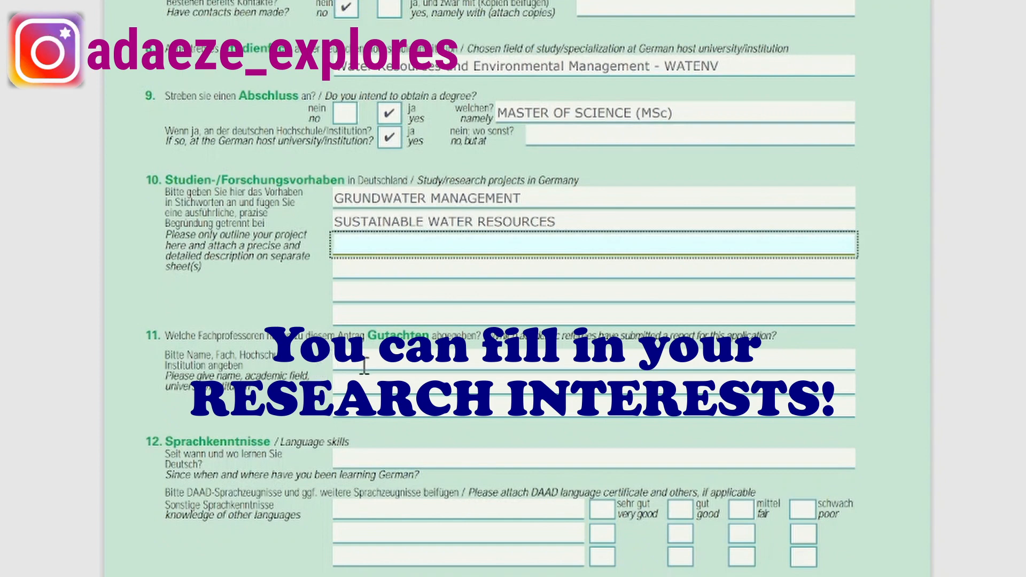
click(364, 366)
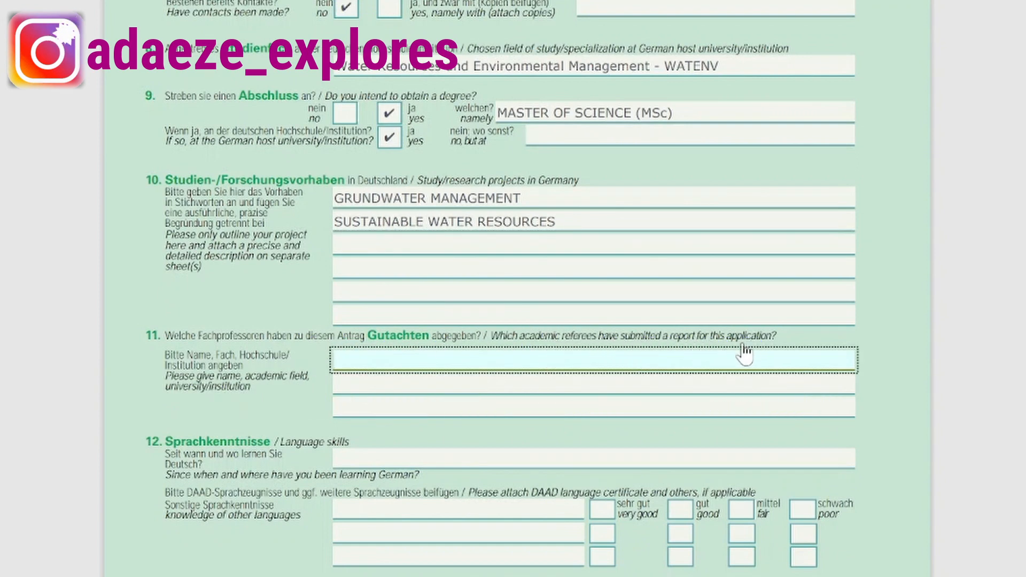
scroll(406, 267, down, 3)
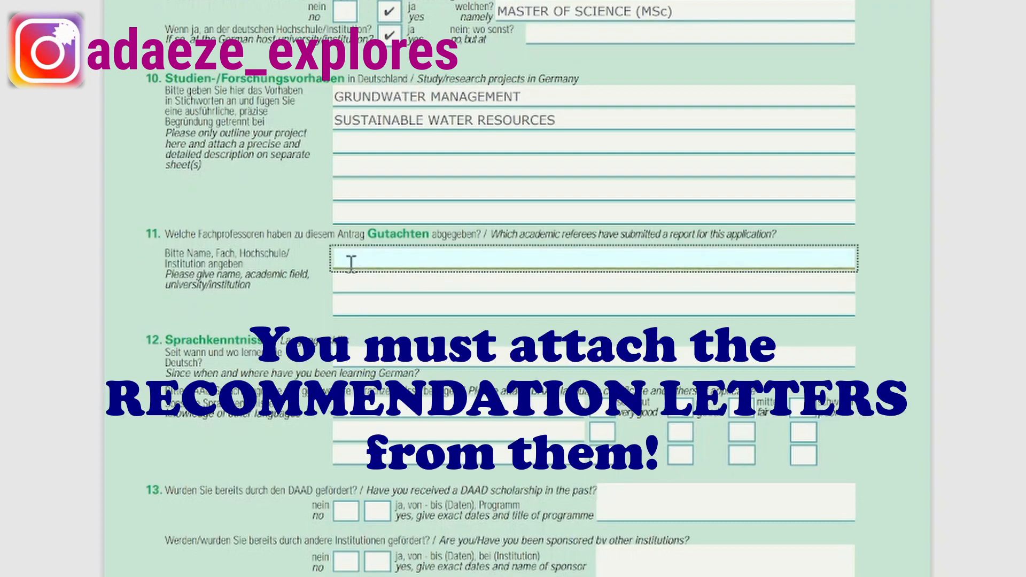
click(354, 278)
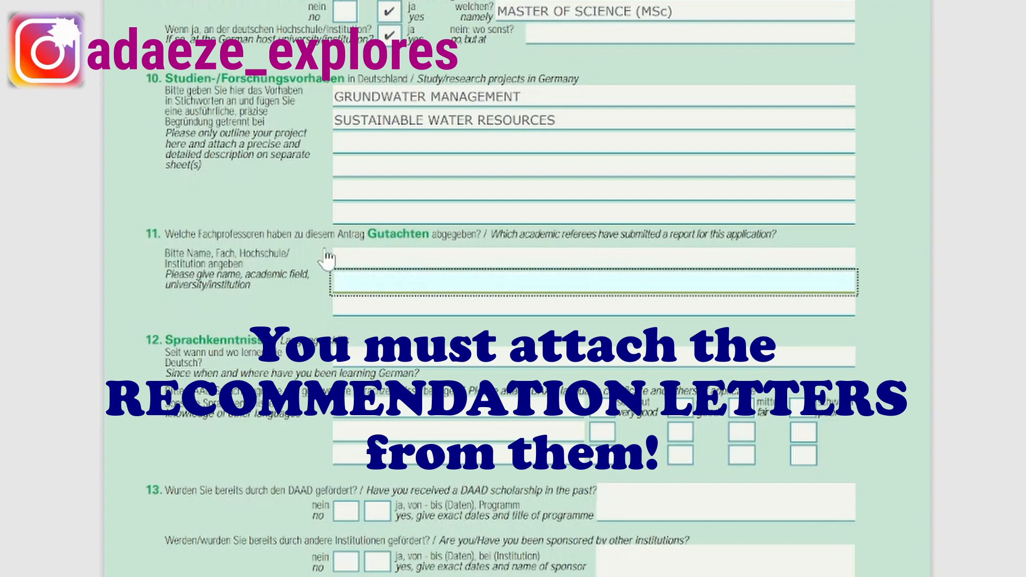
scroll(328, 262, down, 3)
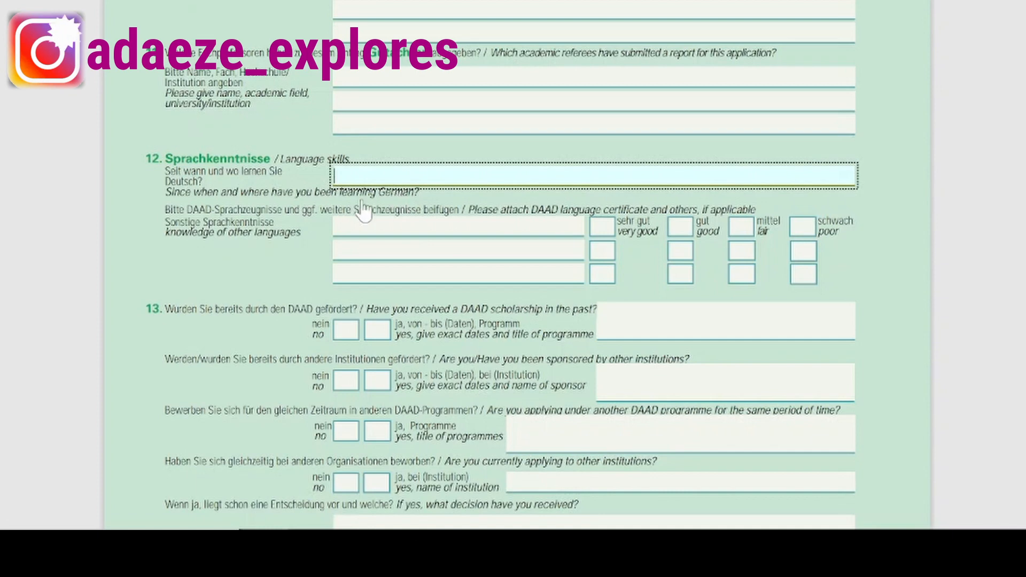
Add ENGLISH LANGUAGE and IGBO LANGUAGE under other languages, ticking 'sehr gut' for both.
click(275, 252)
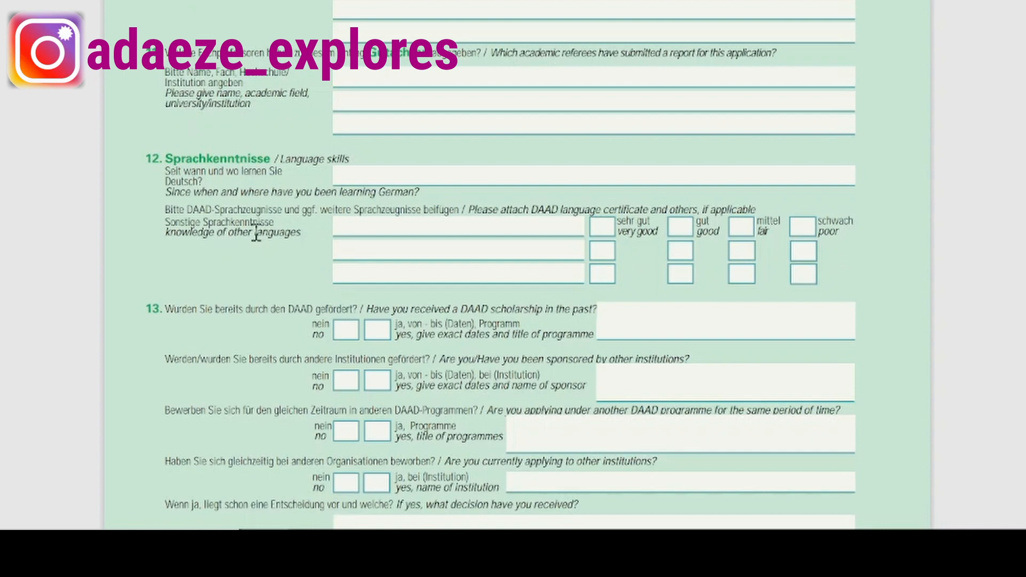
click(372, 228)
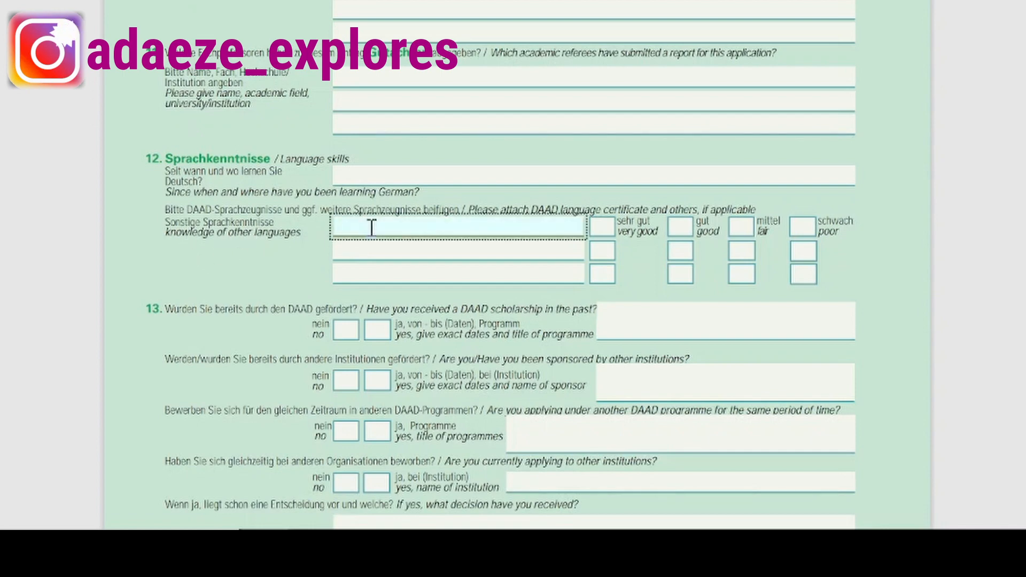
text(ENGLISH LANGUAGE)
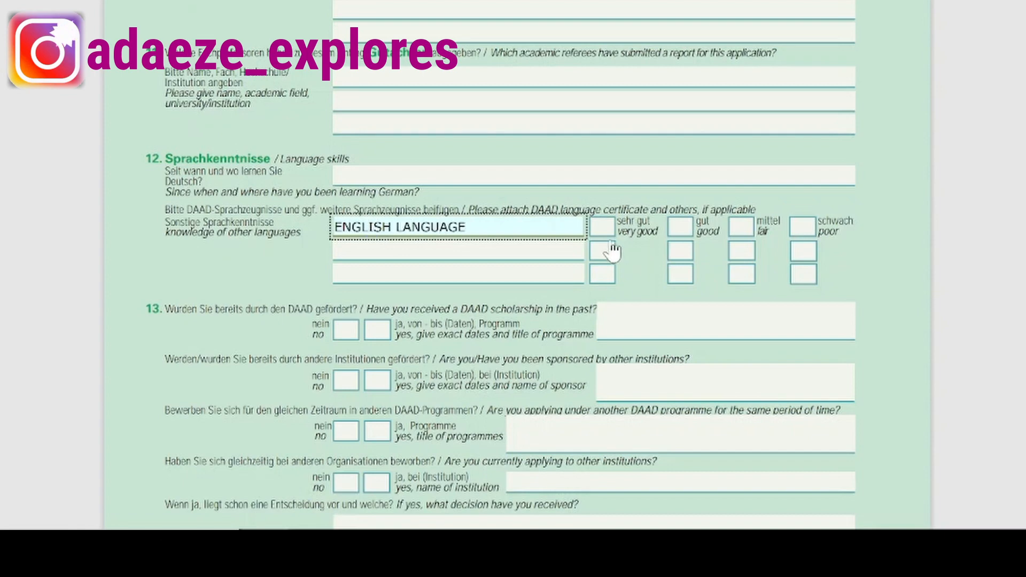
click(600, 227)
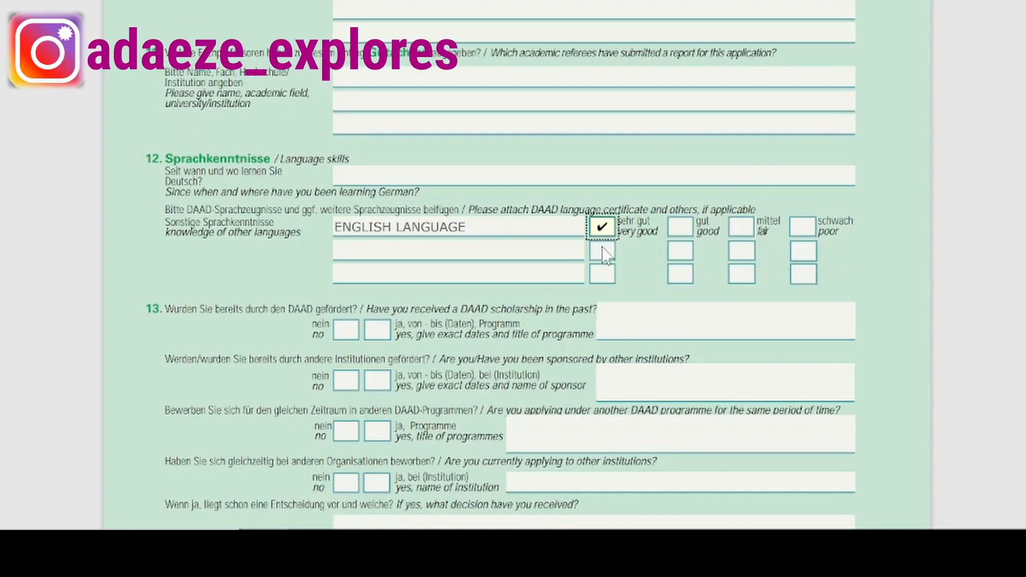
click(432, 250)
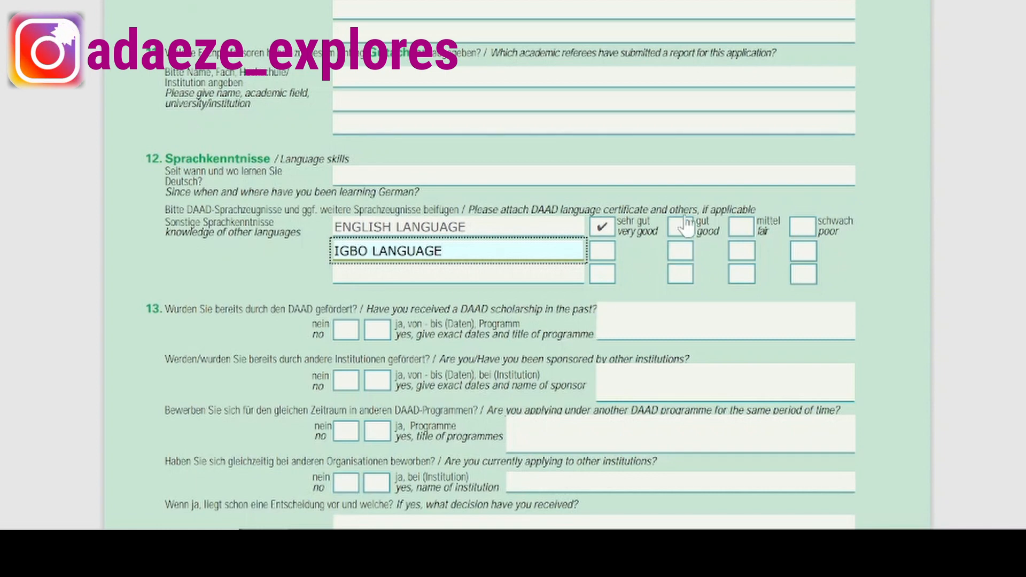
click(597, 255)
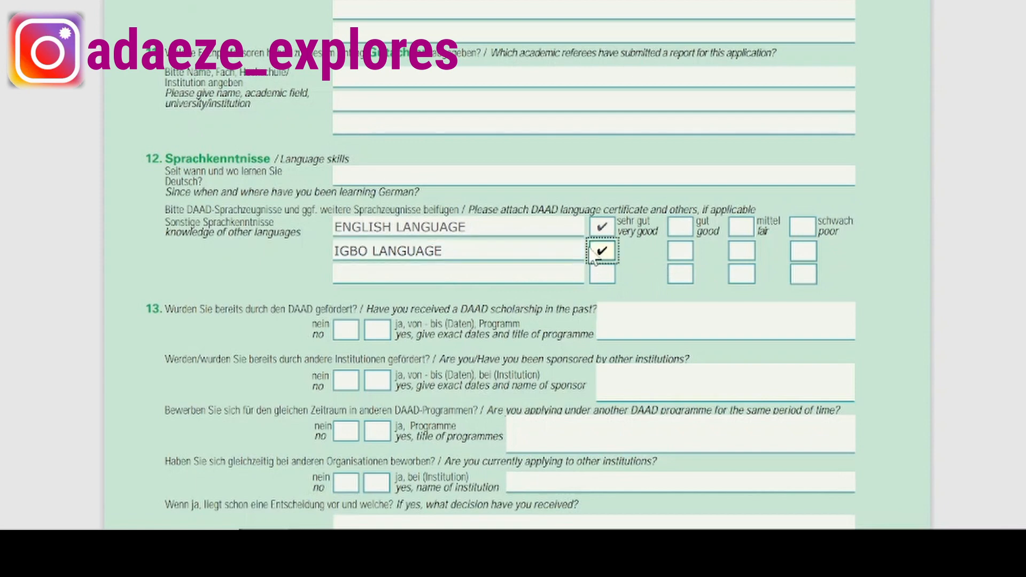
scroll(252, 224, down, 3)
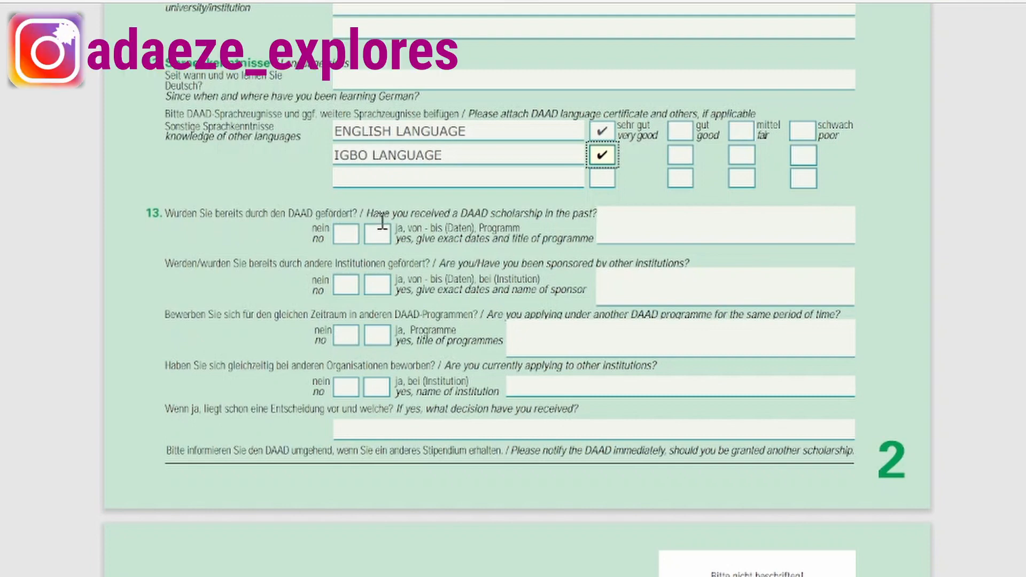
Tick 'nein/no' for prior DAAD scholarship, other sponsorship, other DAAD programmes and other applications.
click(342, 236)
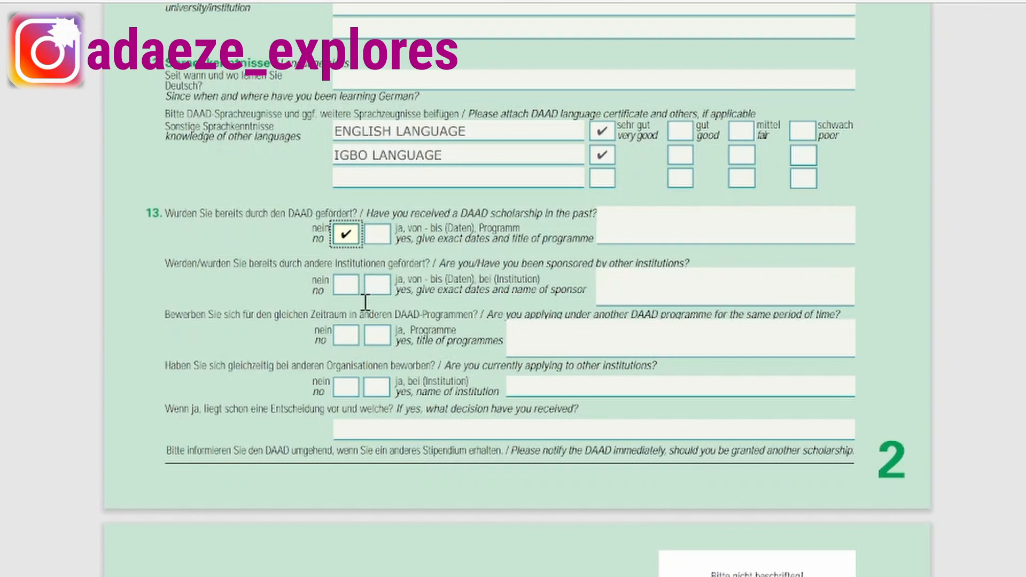
click(347, 287)
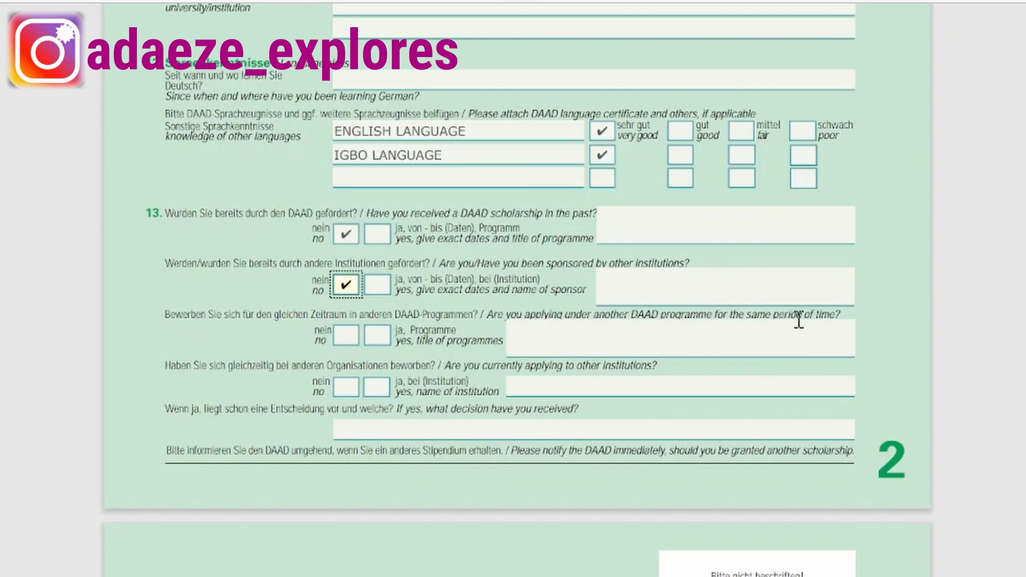
click(348, 342)
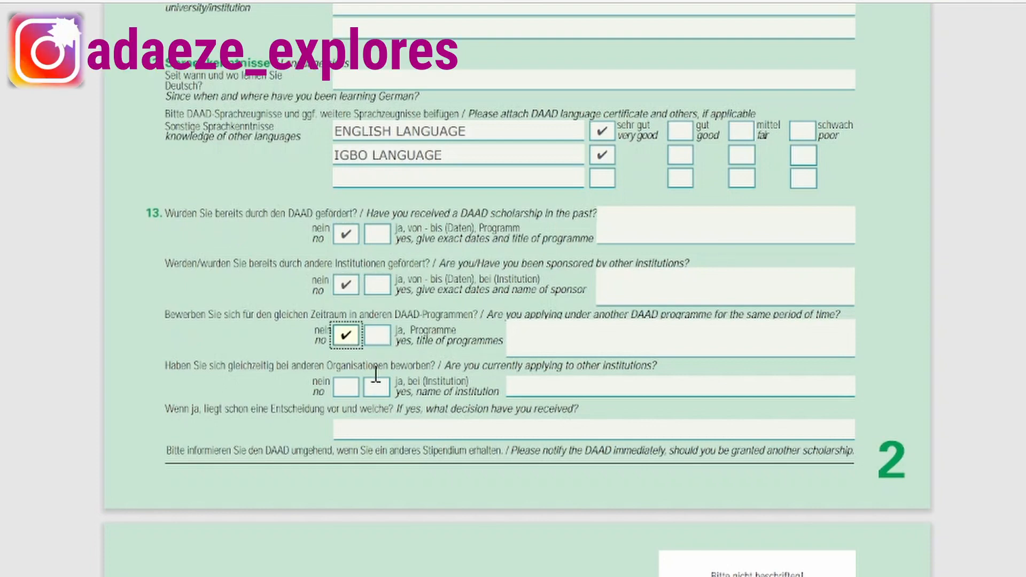
click(567, 337)
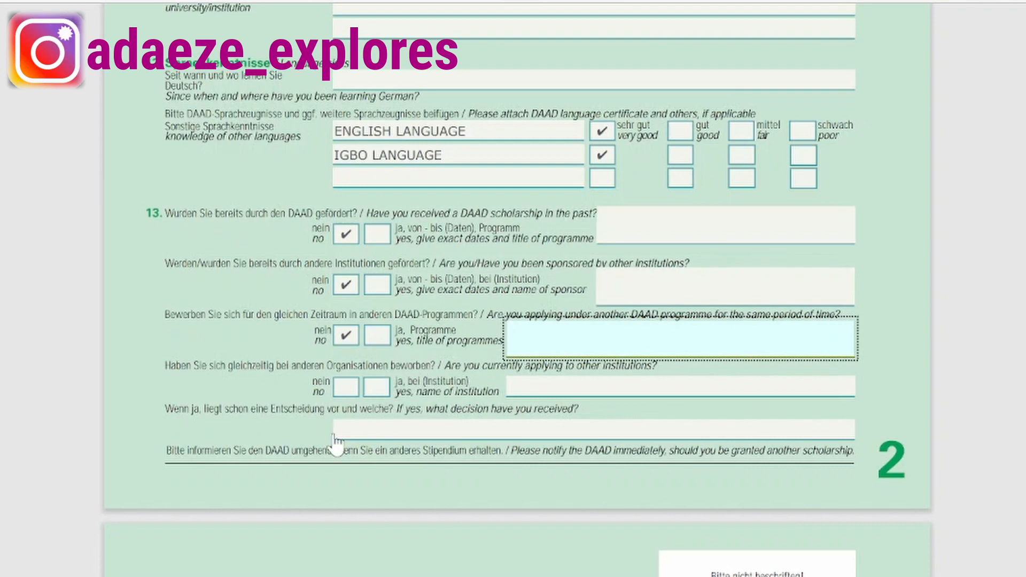
click(342, 393)
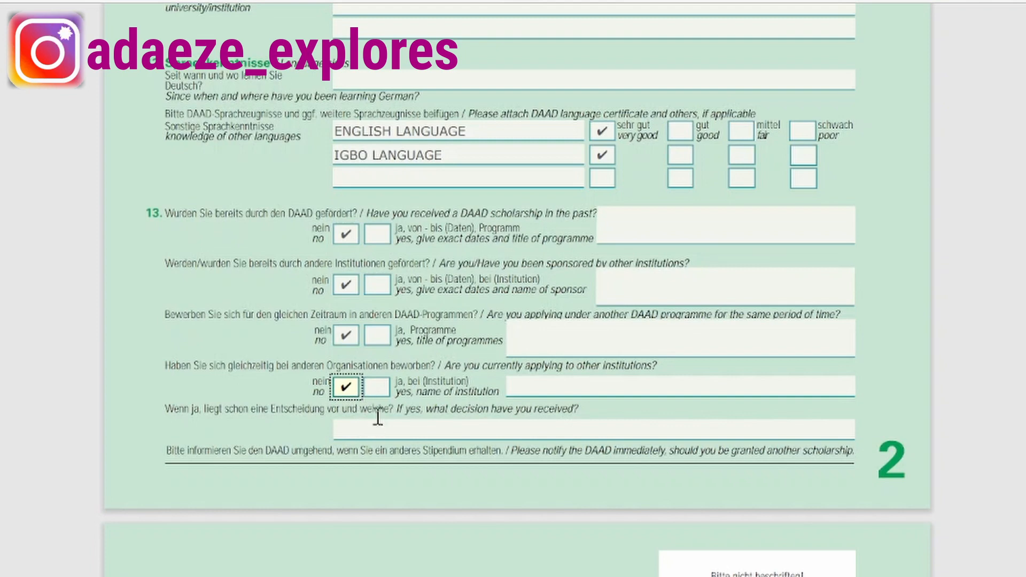
scroll(376, 431, down, 4)
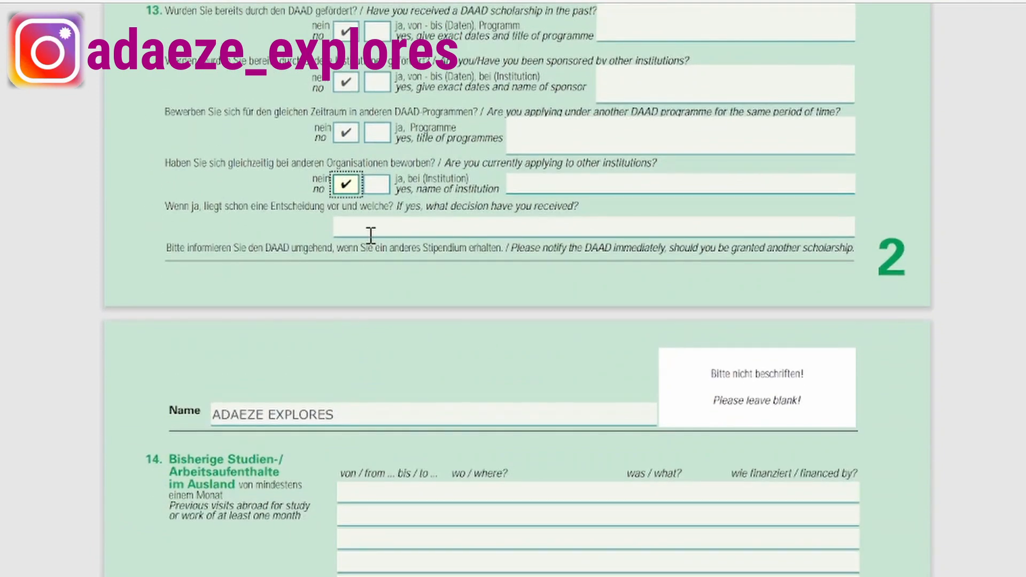
Scroll to section 15 and enter 2019-2023 as the first work-experience period.
scroll(294, 363, down, 8)
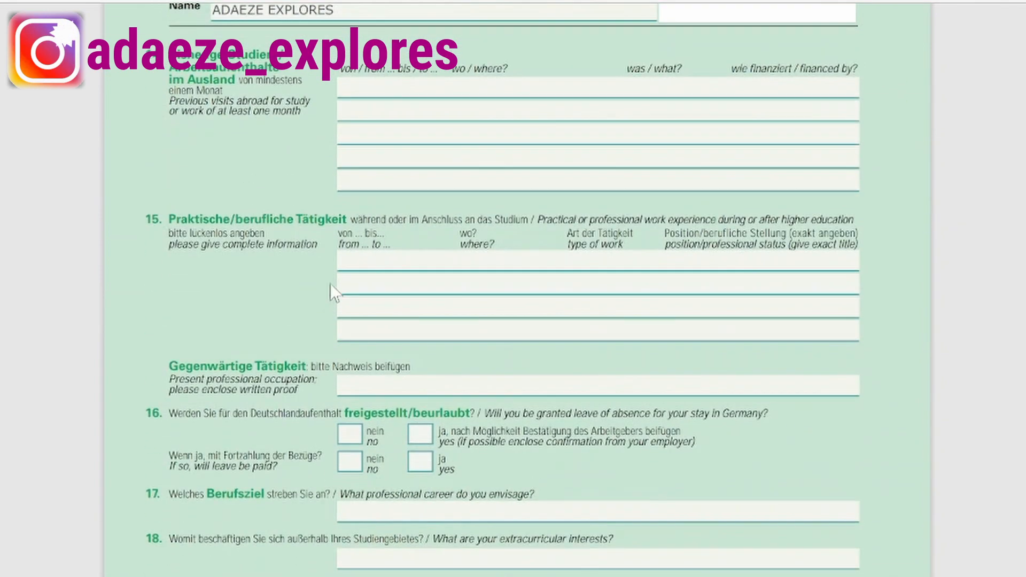
scroll(345, 251, up, 4)
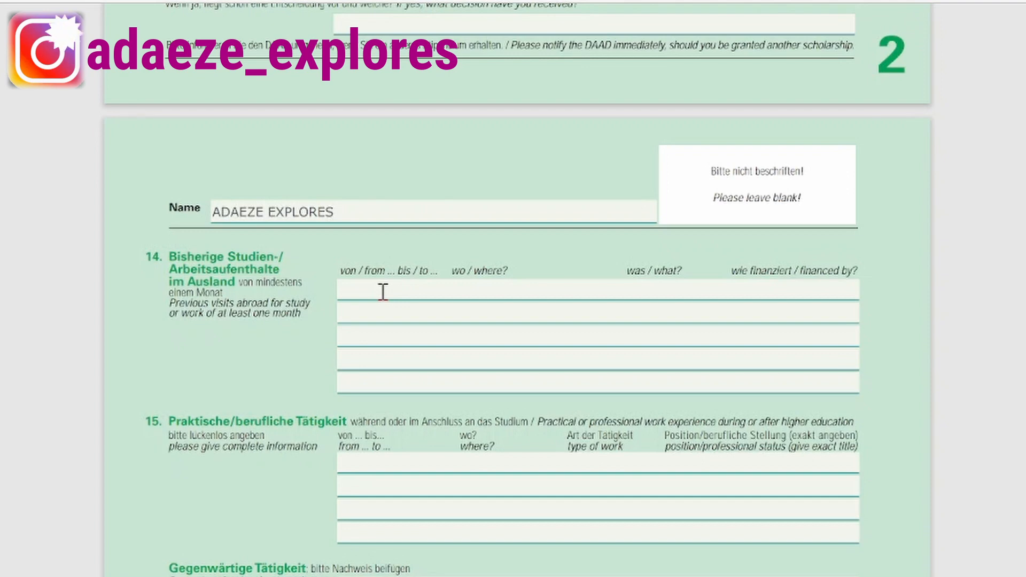
scroll(368, 310, down, 3)
click(354, 359)
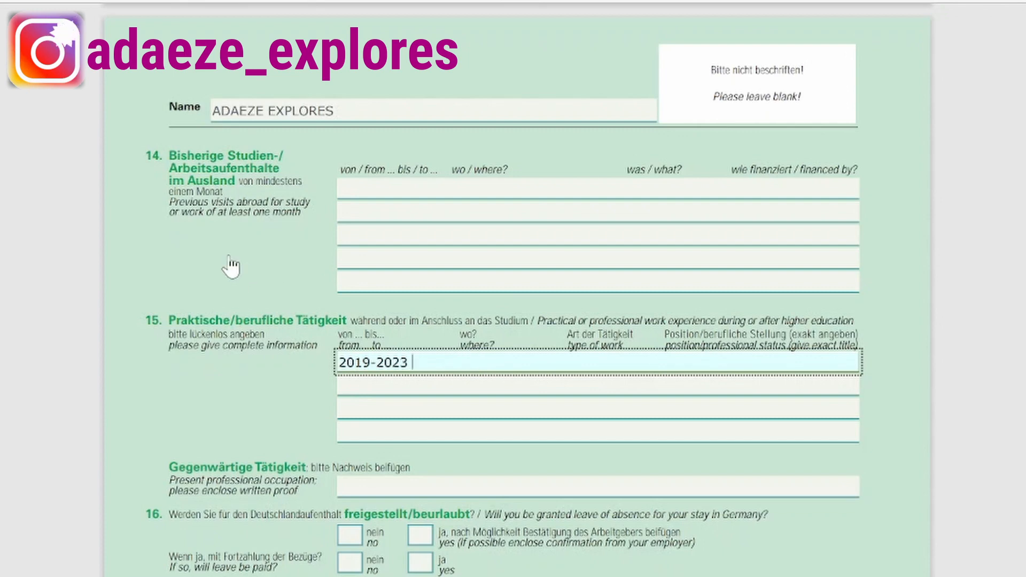
Give the first work-experience row employer WATER MANAGEMENT NIGERIA LIMITED and position HYDRAULIC ENGR.
text(WATE)
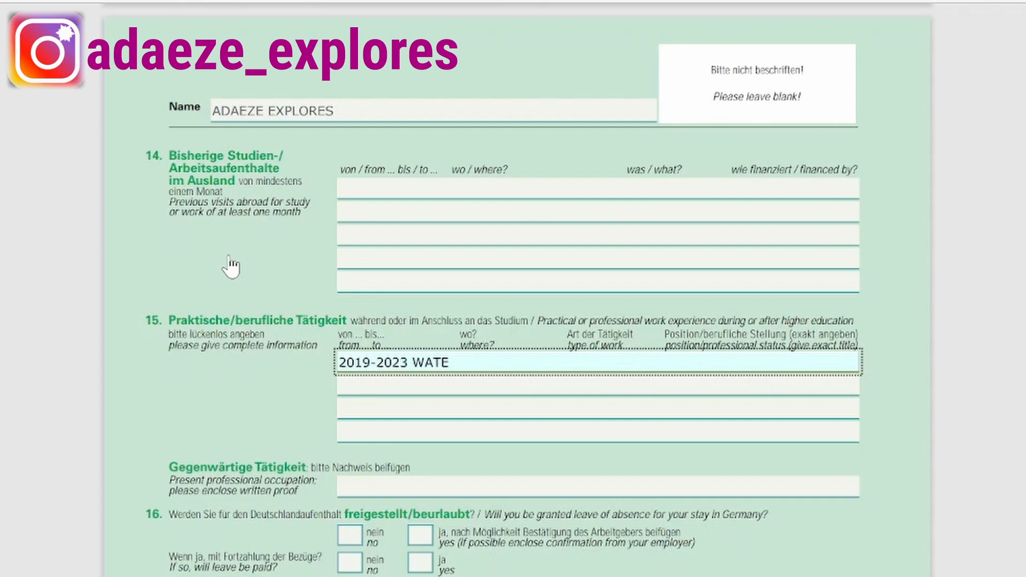
text(R MANAGEMENT NIGERIA LIMITED   GRADUATE)
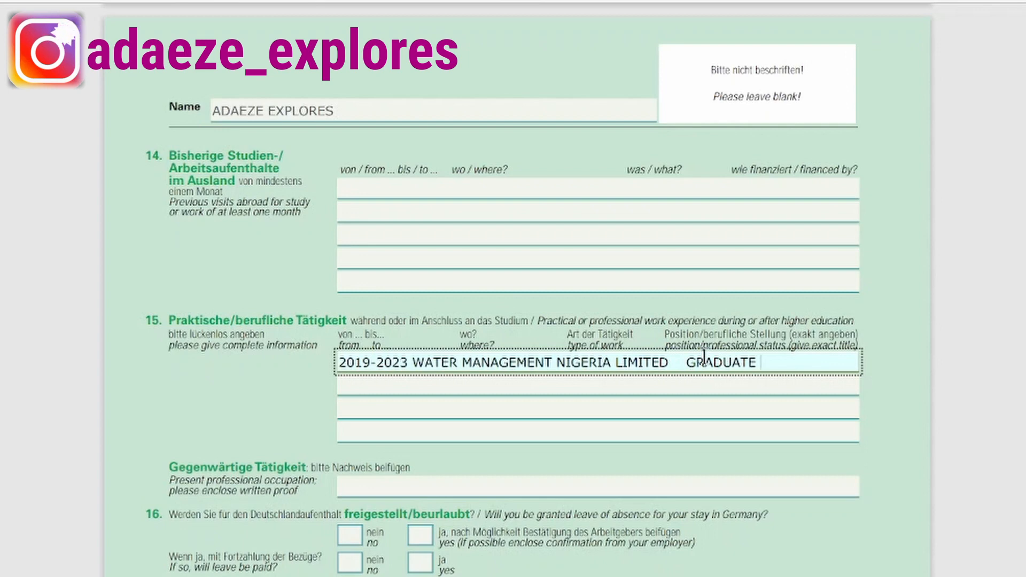
key(ctrl+z)
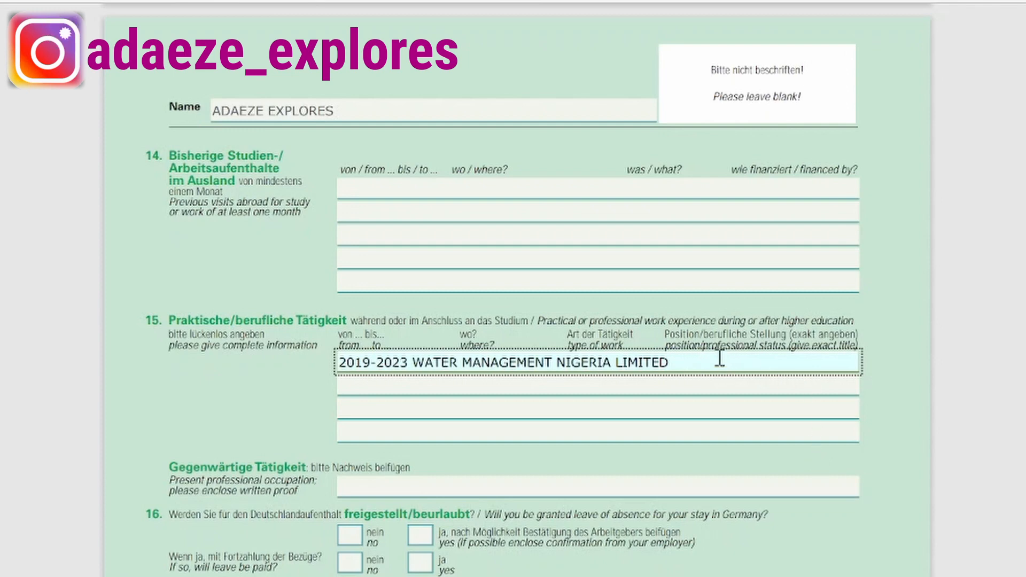
text(HYDRAULIC ENGR.)
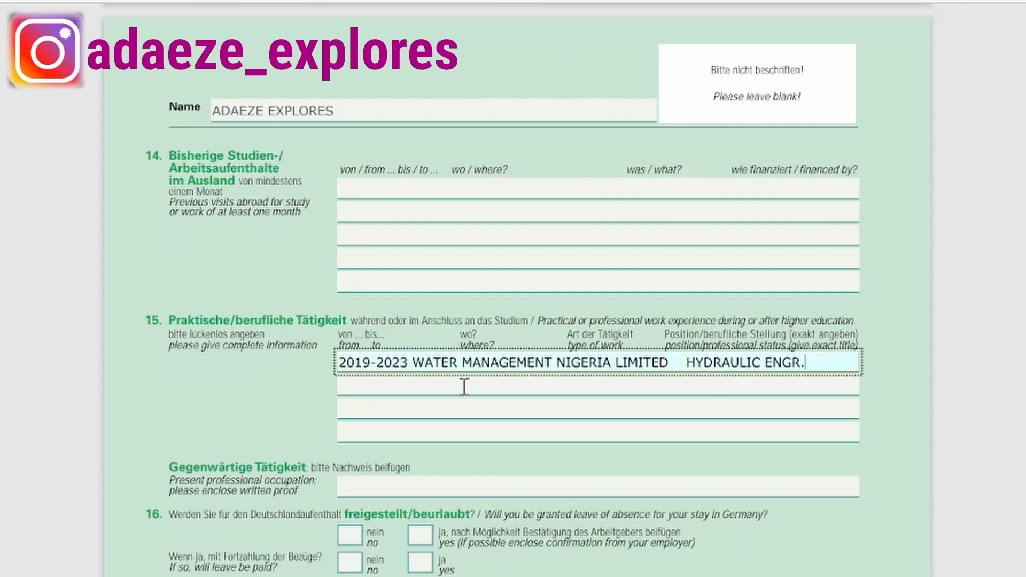
click(359, 382)
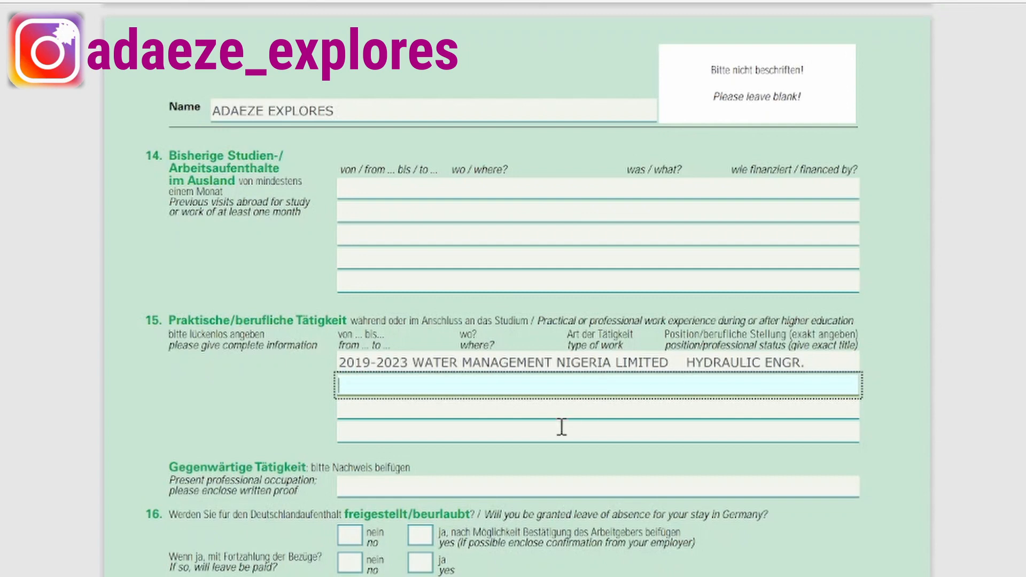
scroll(285, 502, down, 1)
scroll(285, 502, down, 3)
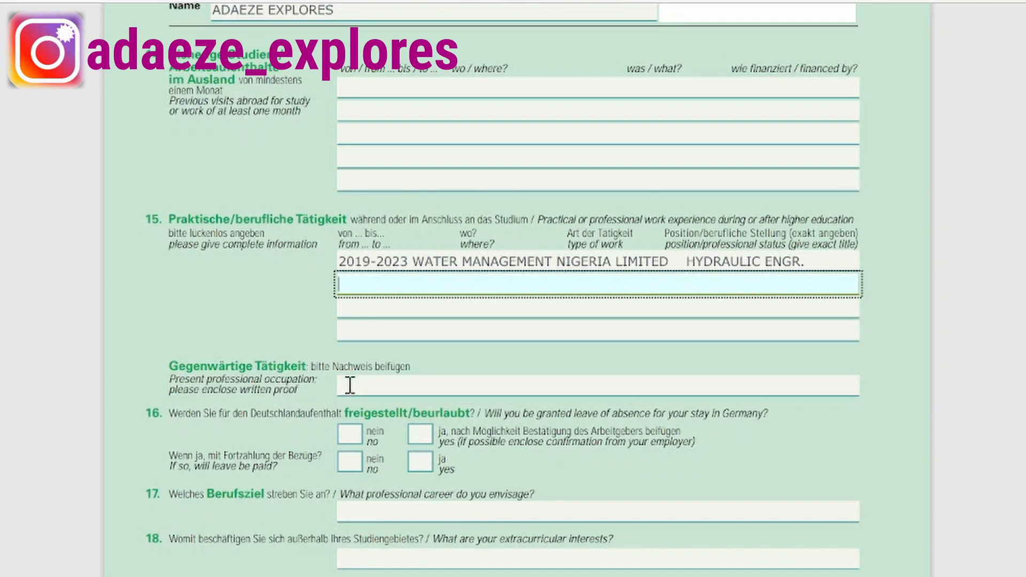
Copy the job title into the present occupation field and complete it as HYDRAULIC ENGINEER.
click(685, 263)
drag(809, 263, 682, 264)
key(ctrl+c)
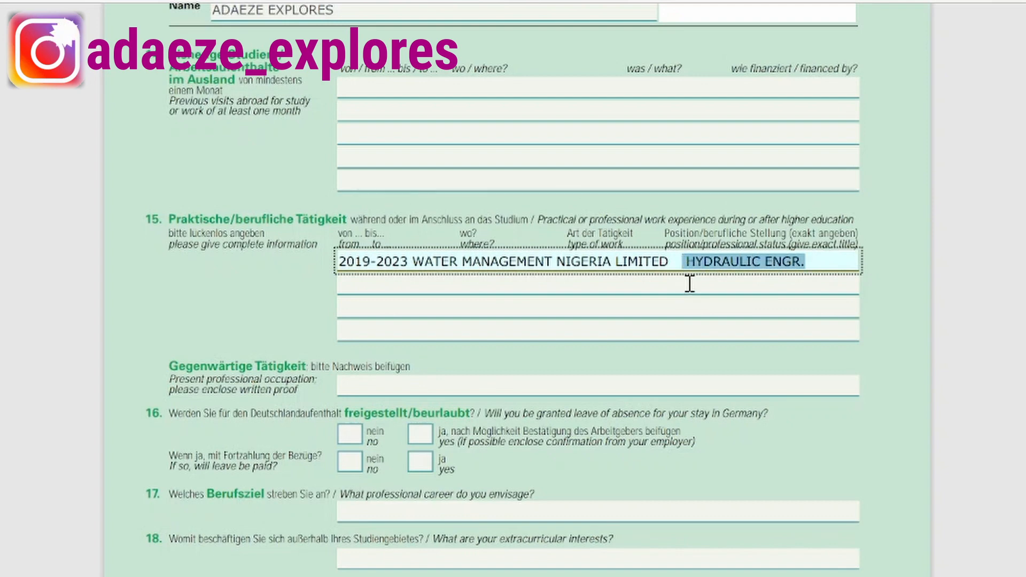
scroll(353, 396, down, 2)
click(354, 316)
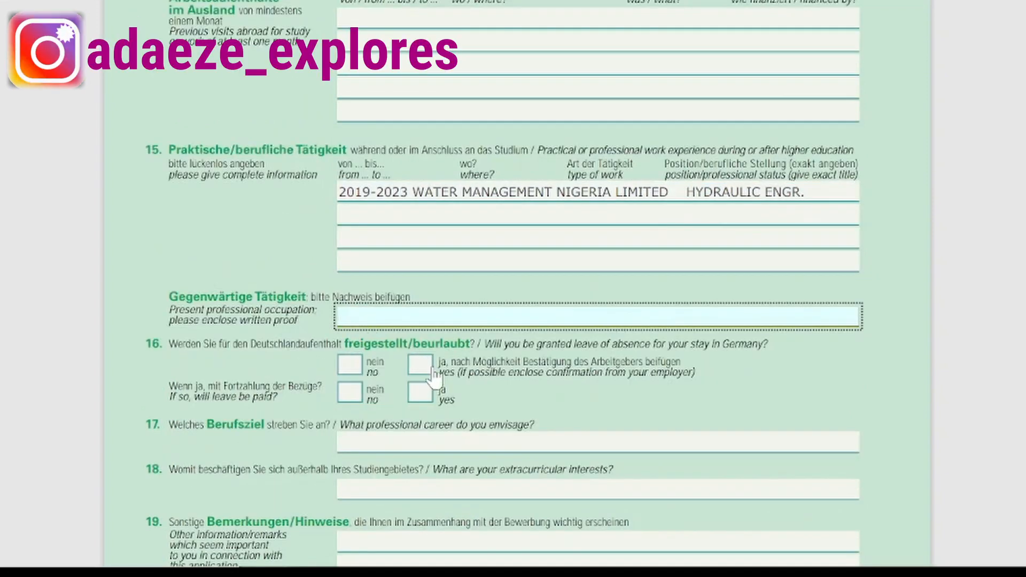
key(ctrl+v)
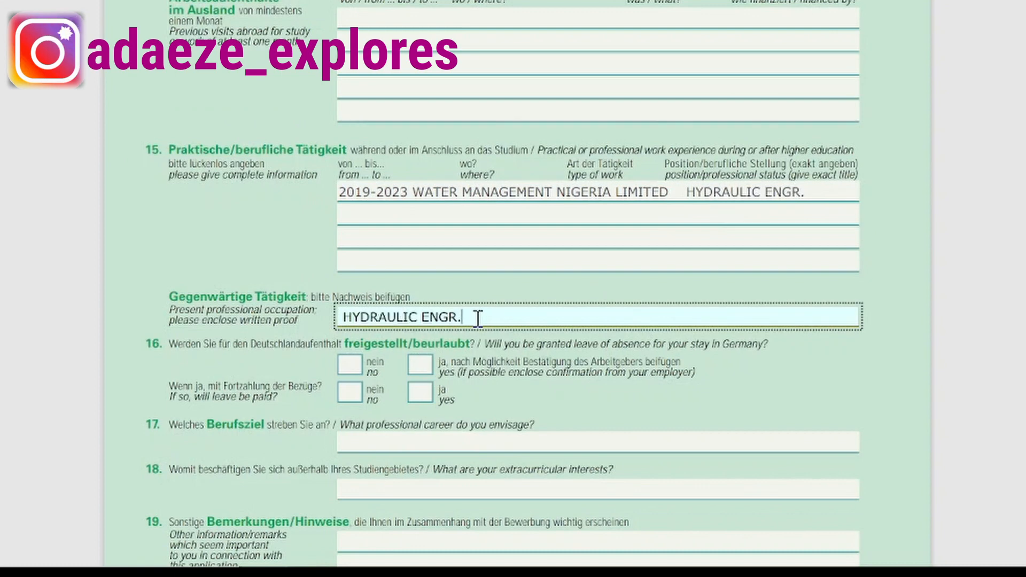
drag(466, 317, 449, 318)
scroll(423, 348, up, 2)
text(INEER)
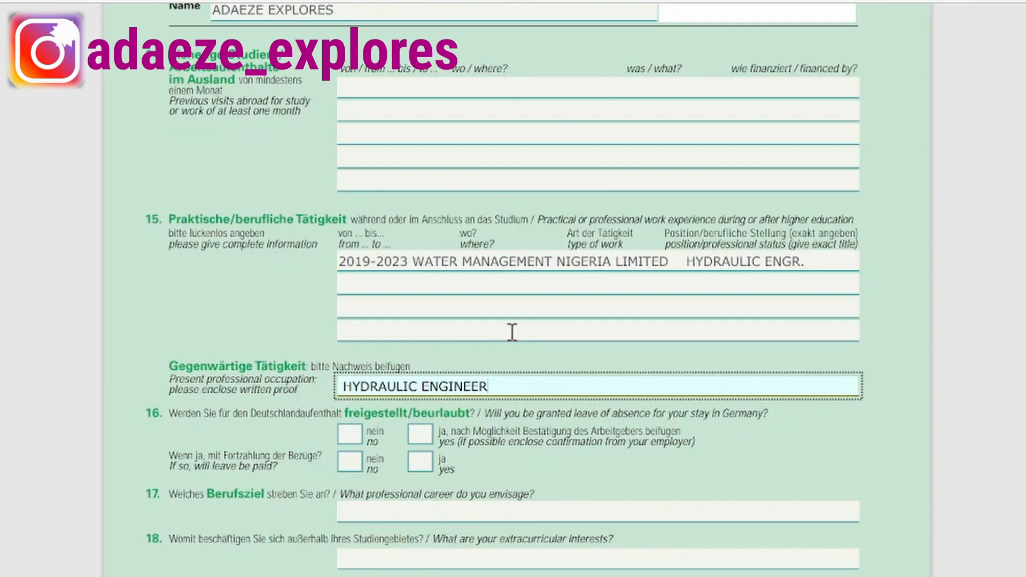
scroll(510, 329, down, 2)
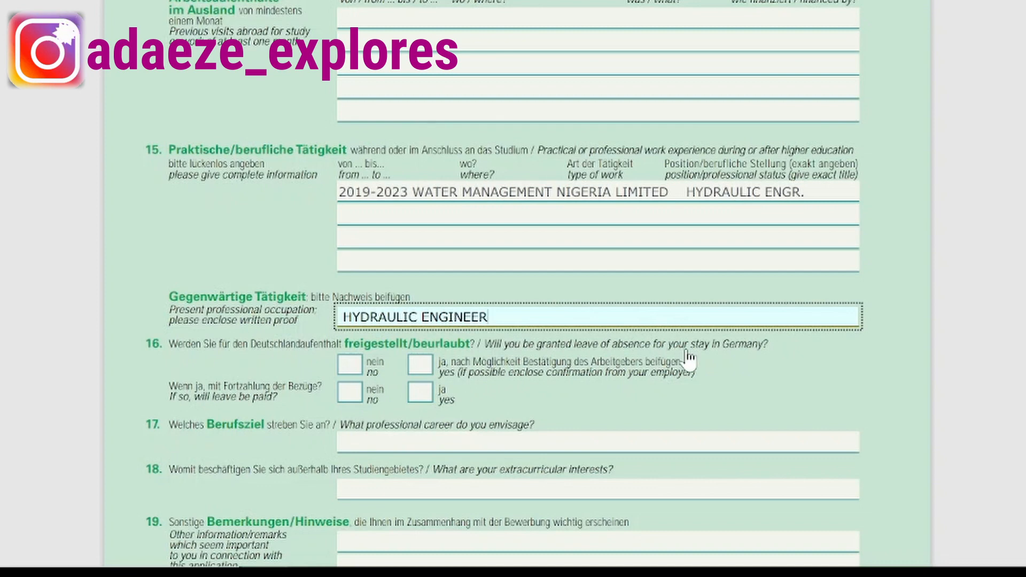
Tick 'ja/yes' for leave of absence and 'nein/no' for paid leave in item 16.
click(430, 373)
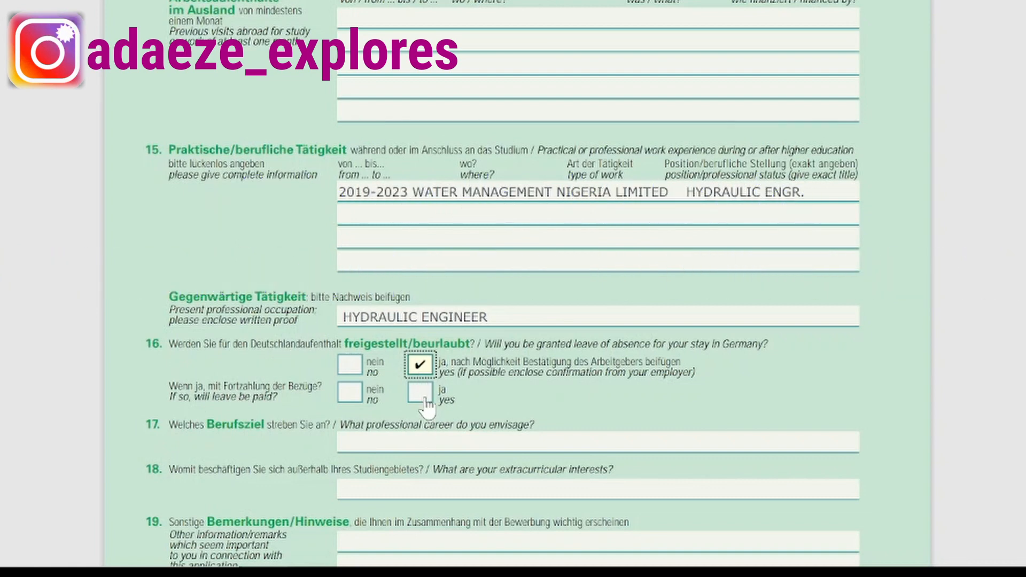
click(349, 397)
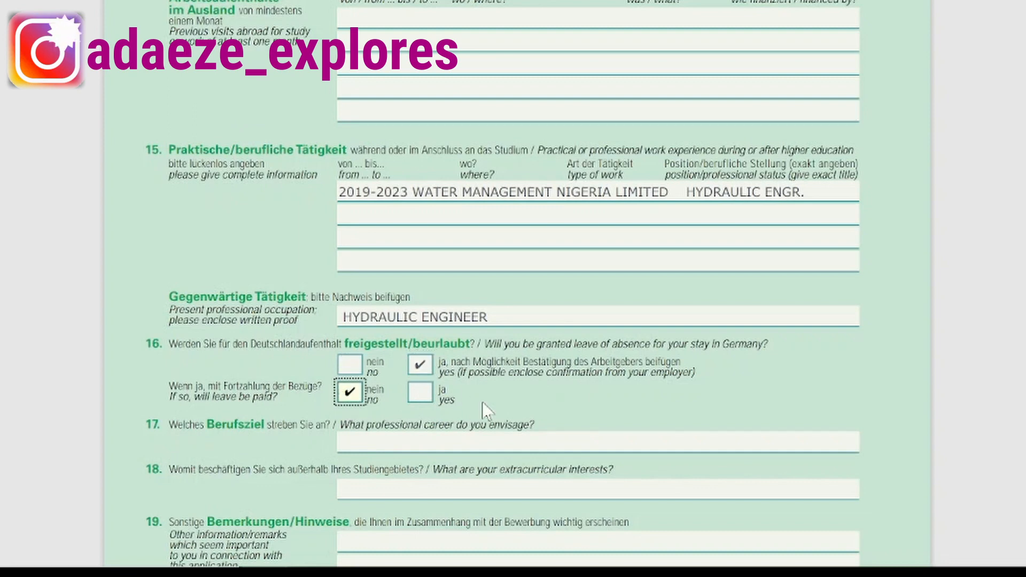
scroll(482, 402, down, 3)
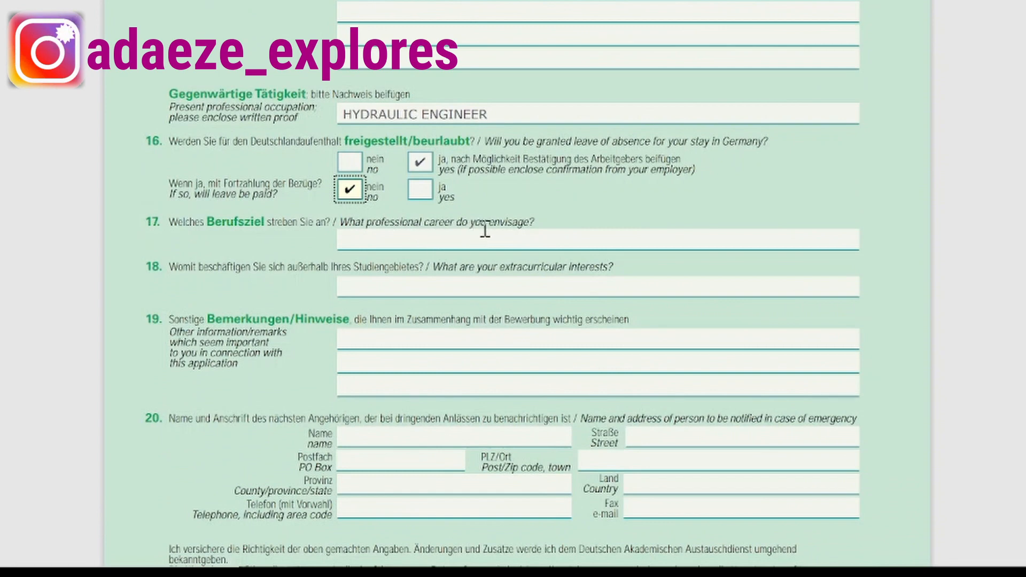
Type WATER RESOURCE ENGINEER into field 17 as the envisaged career.
click(366, 237)
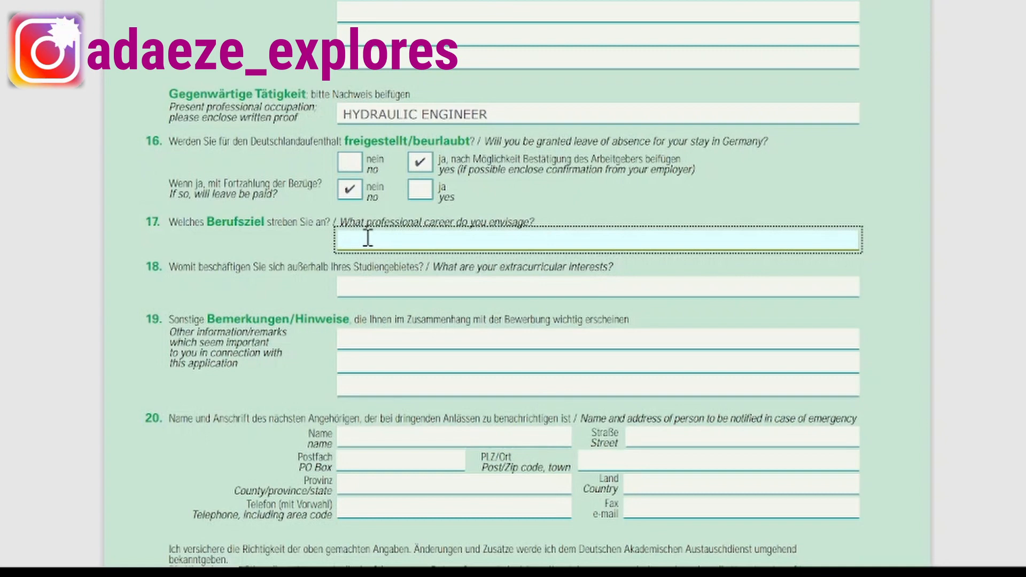
text(WATE)
text(TE)
text(R RE)
text(SOURC)
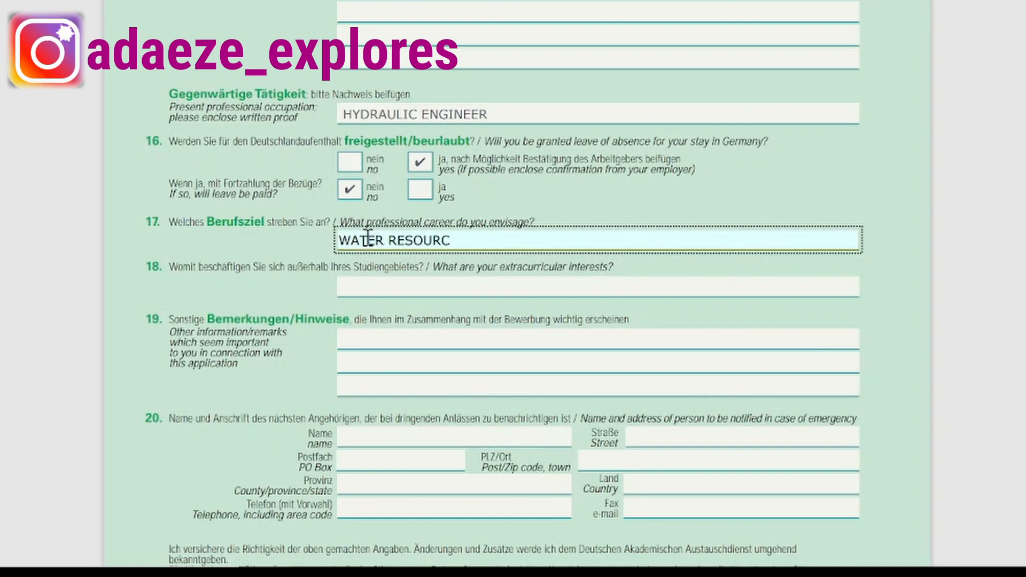
text(R ENGINEER)
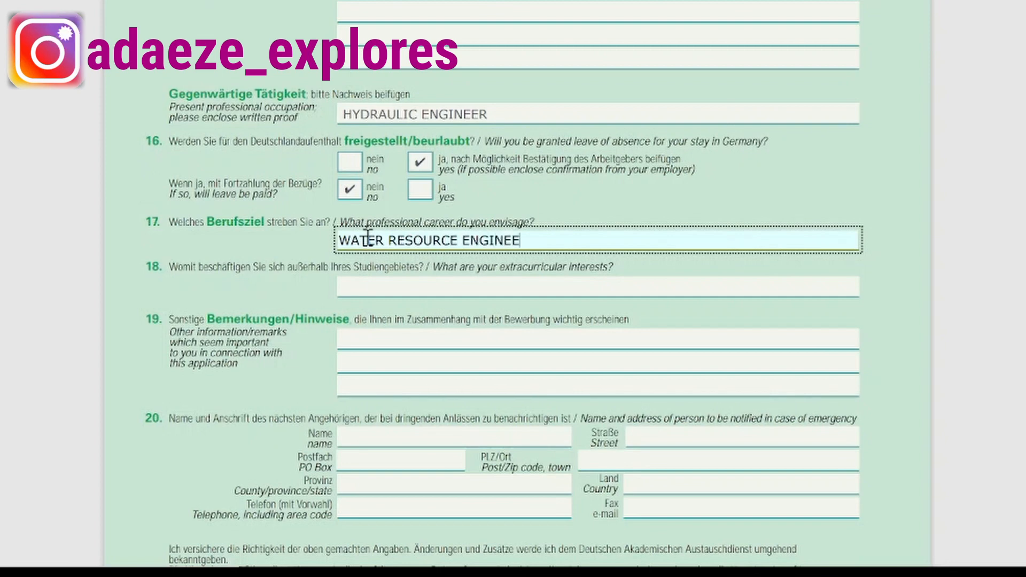
click(399, 287)
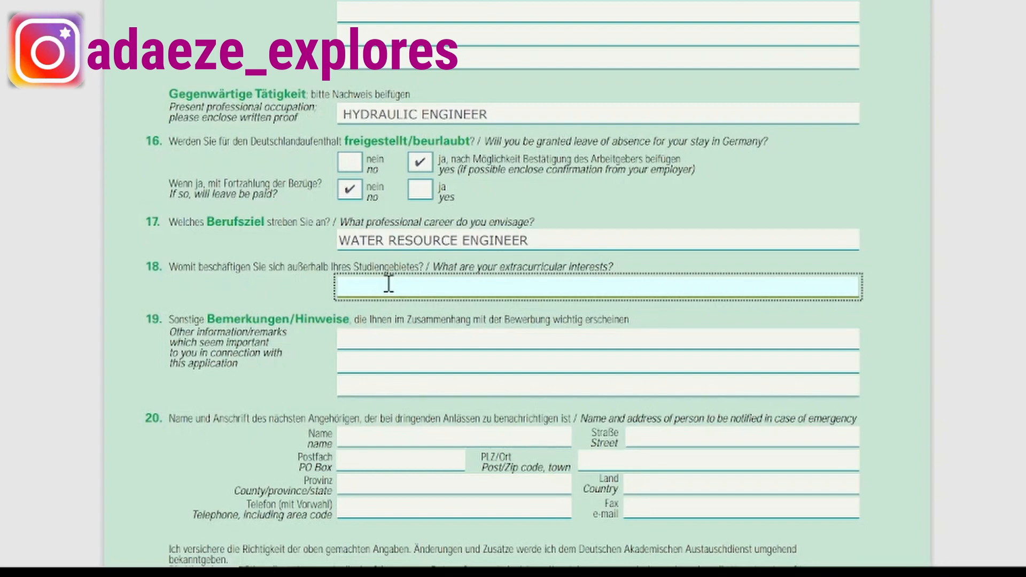
Enter TRAVELLING, COOKING, DANCING, AND NETWORKING in field 18, removing the extra O from NETWOORKING.
text(VELLING, COOKING, D)
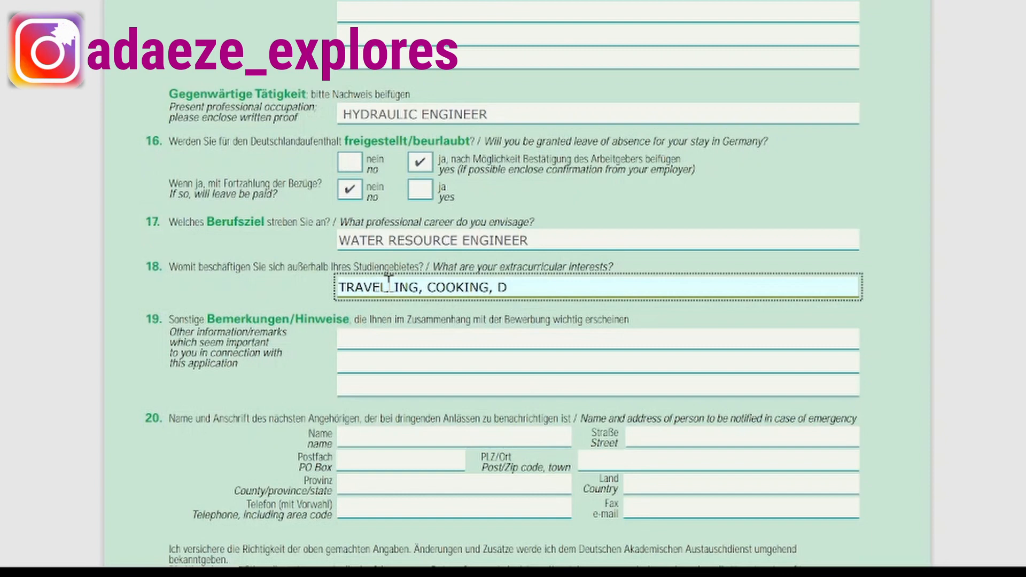
text(ANCING,)
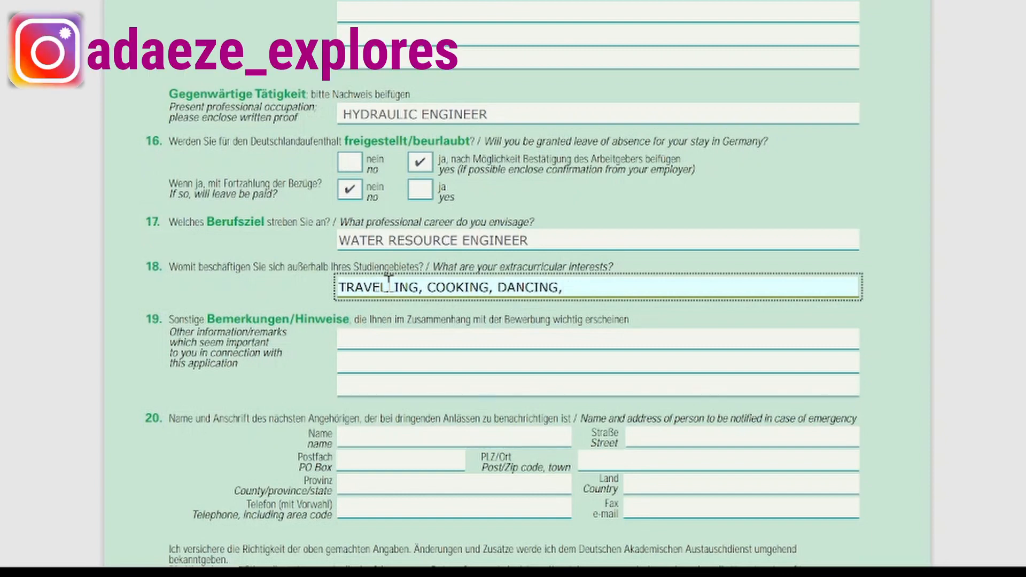
text( AND M)
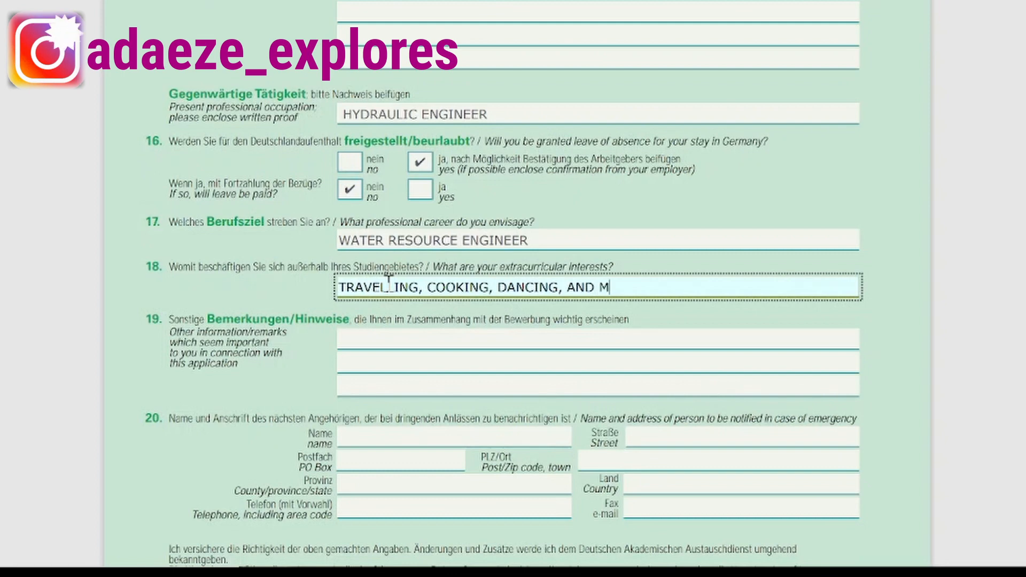
text(NETWOORKING)
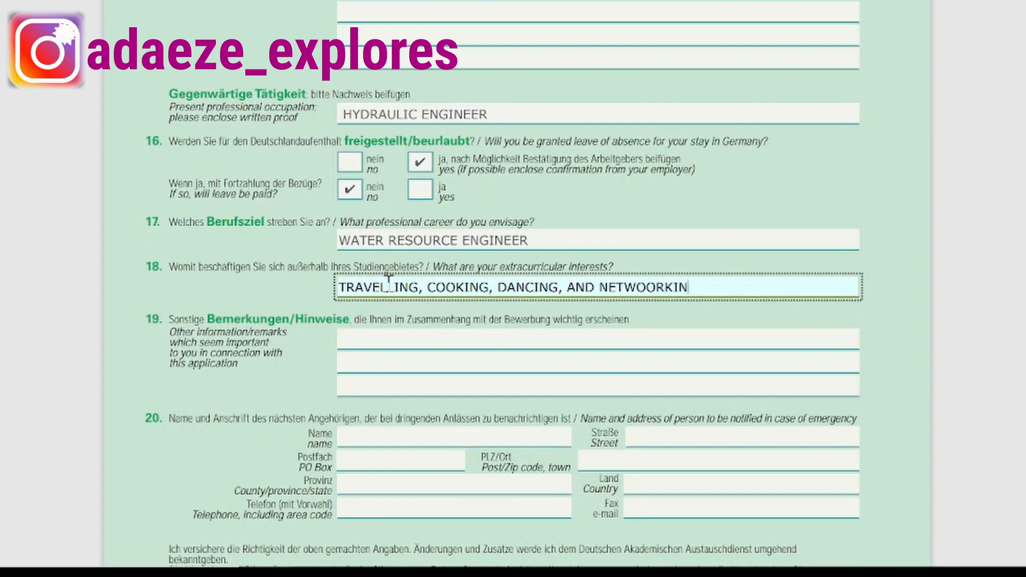
click(648, 287)
key(BackSpace)
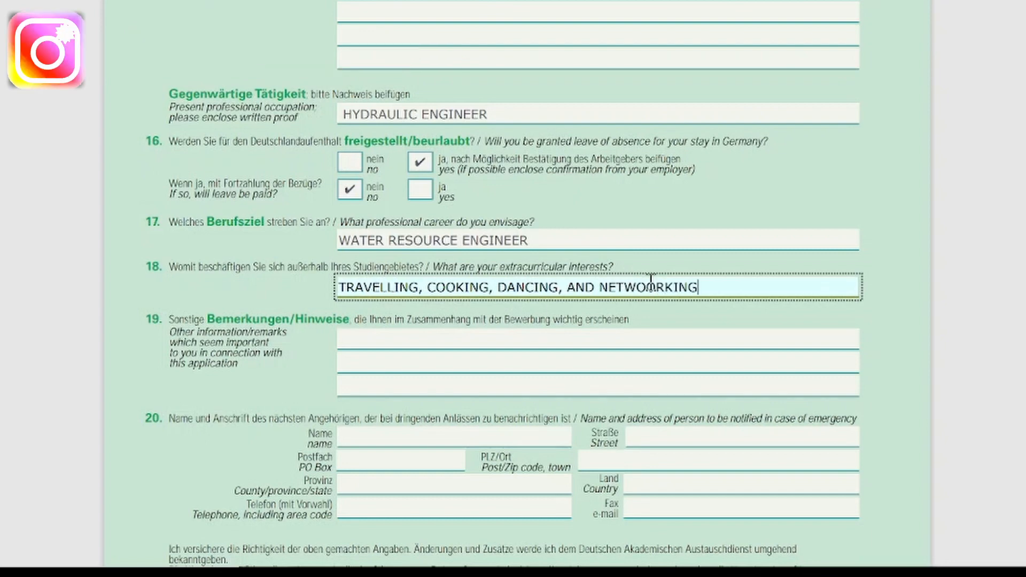
scroll(657, 294, up, 1)
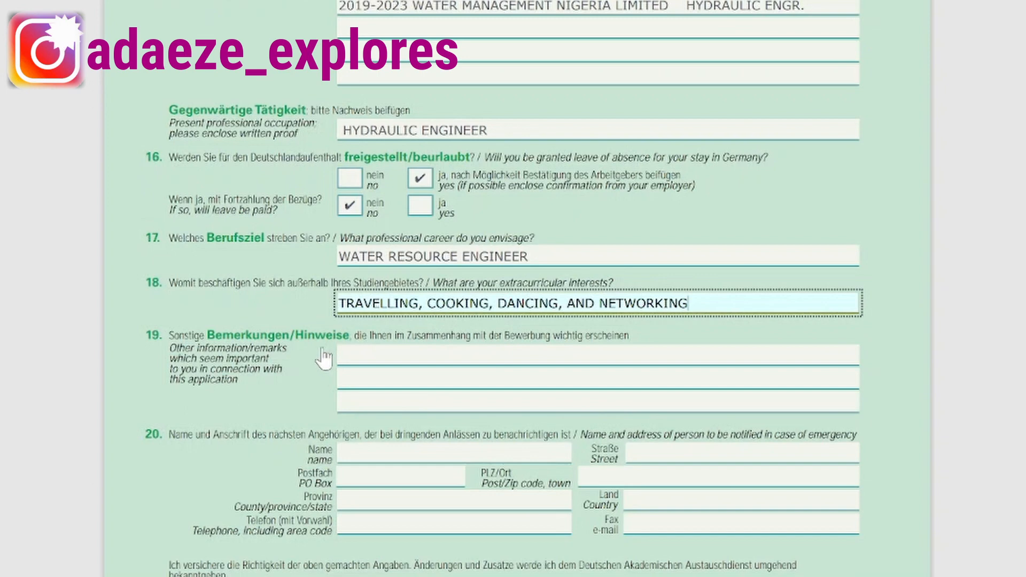
scroll(262, 377, down, 1)
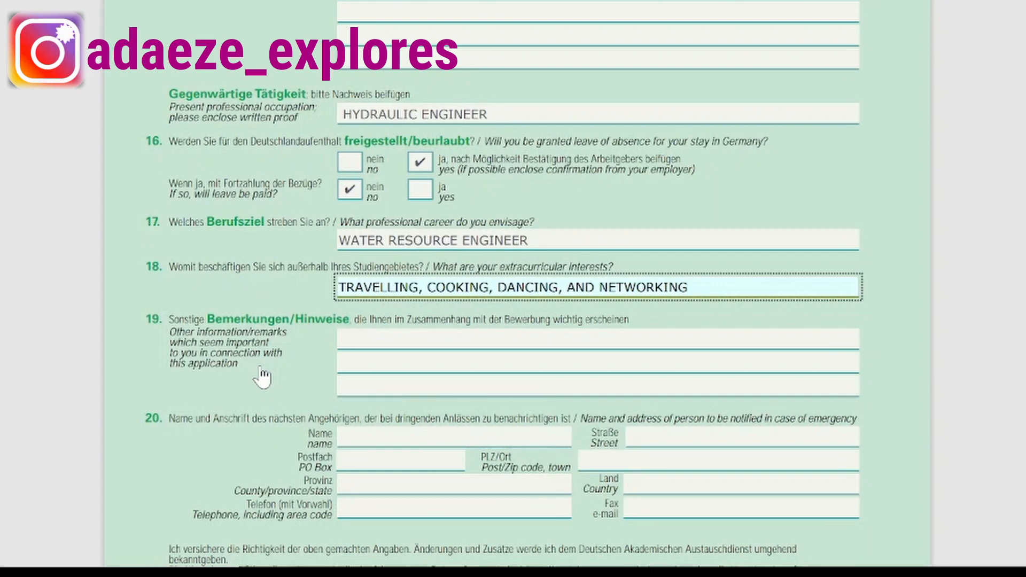
click(353, 337)
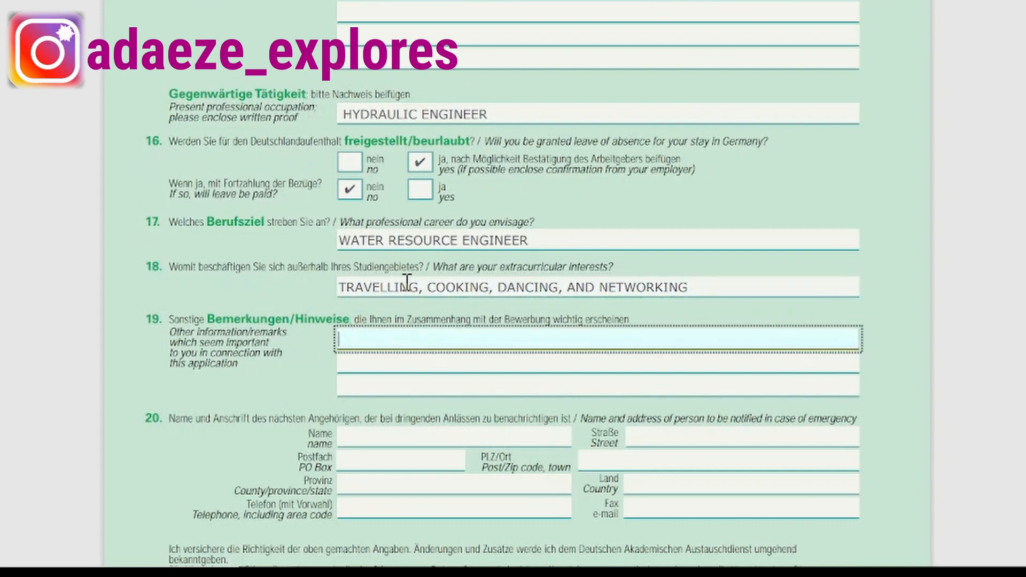
scroll(396, 236, down, 2)
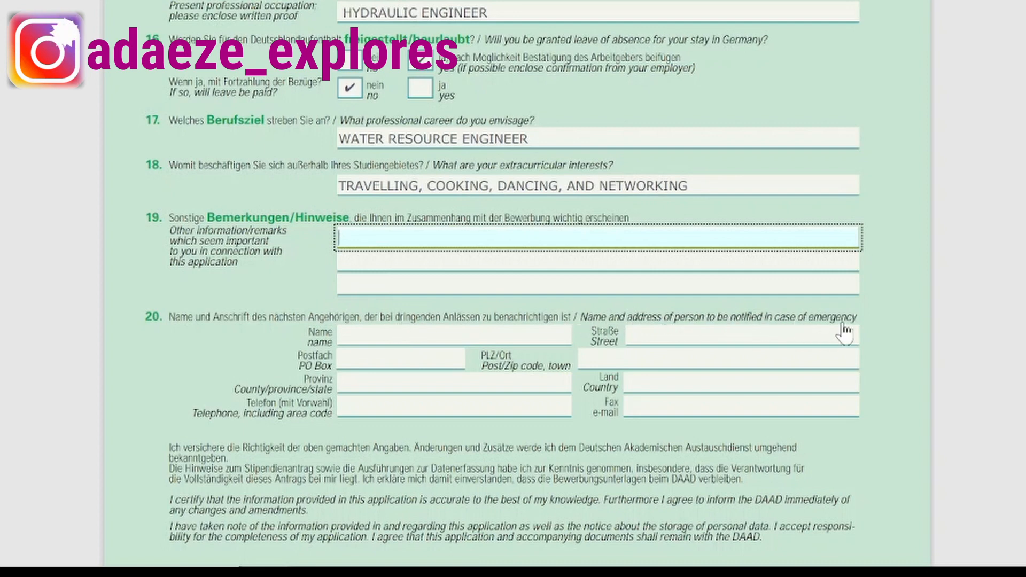
click(389, 336)
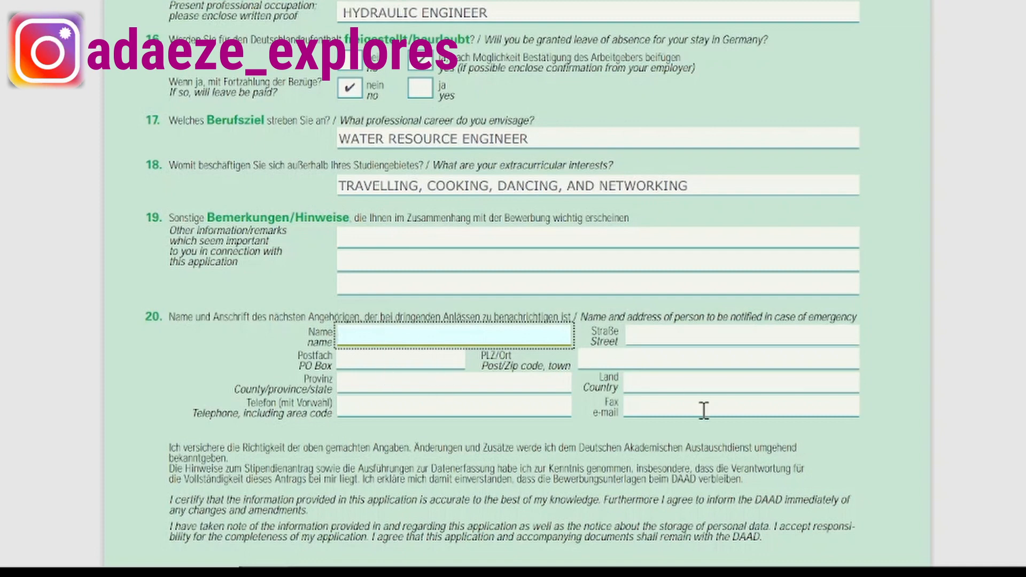
scroll(433, 400, down, 3)
Fill the signature block with place LAGOS STATE and date 29/08/2023.
click(359, 444)
text(LAGOS STATE)
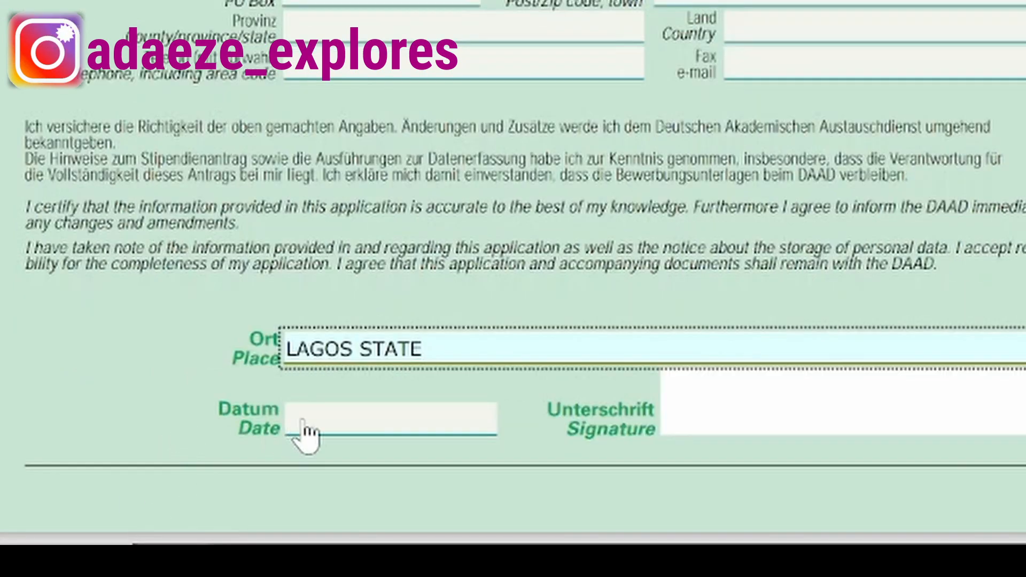
click(309, 506)
click(308, 426)
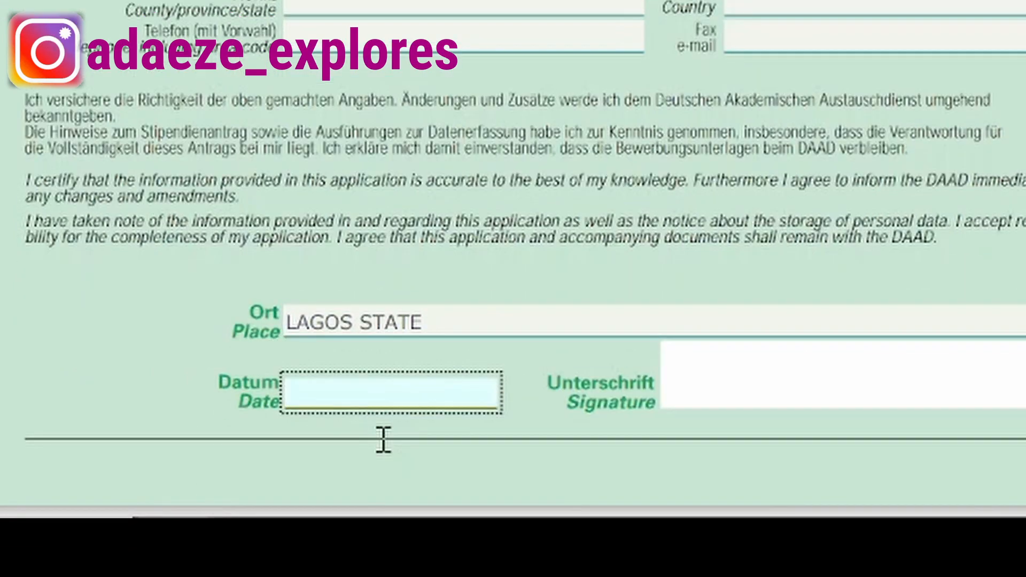
text(29/08/2023)
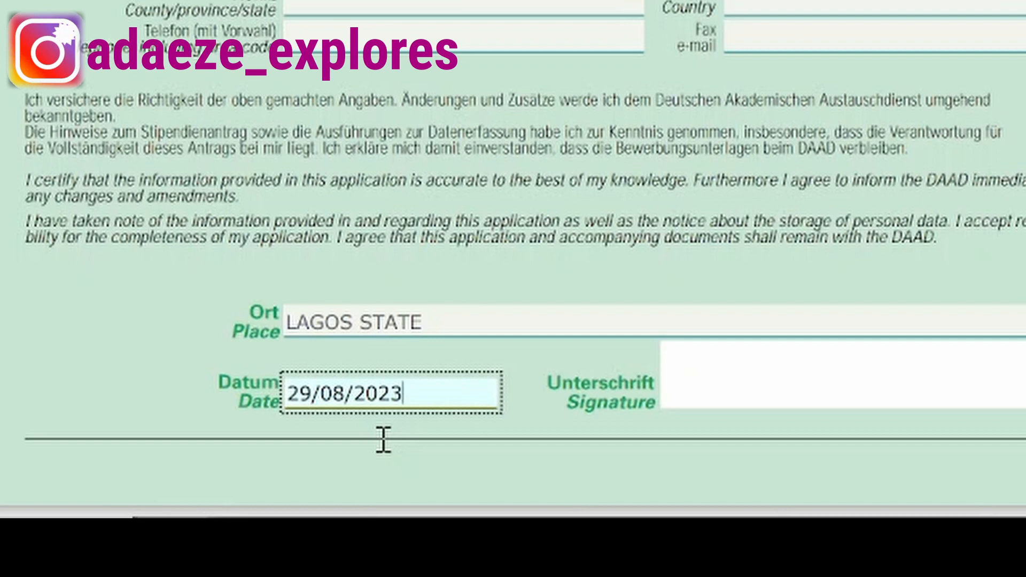
click(724, 395)
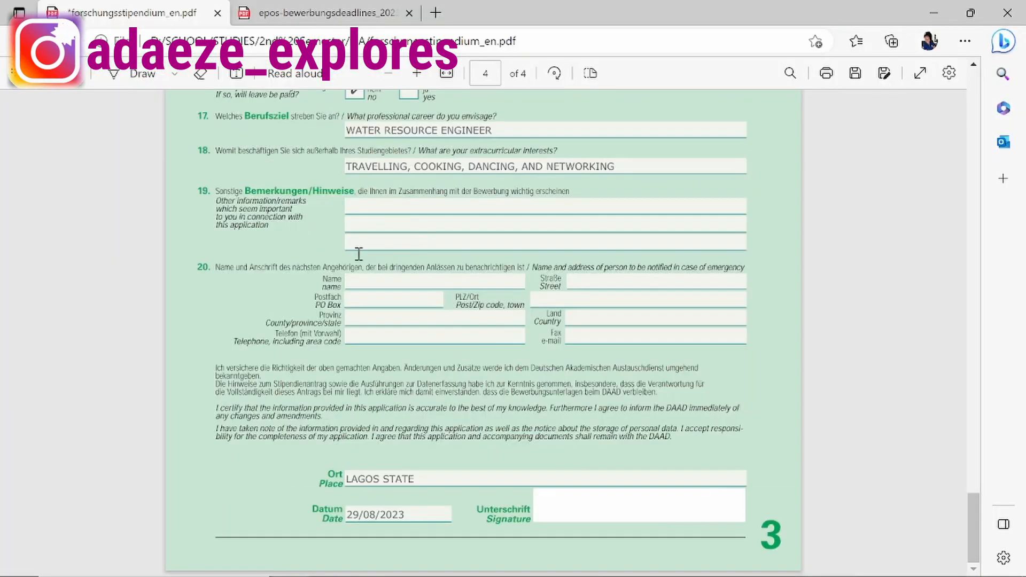
scroll(353, 259, up, 15)
scroll(345, 262, up, 15)
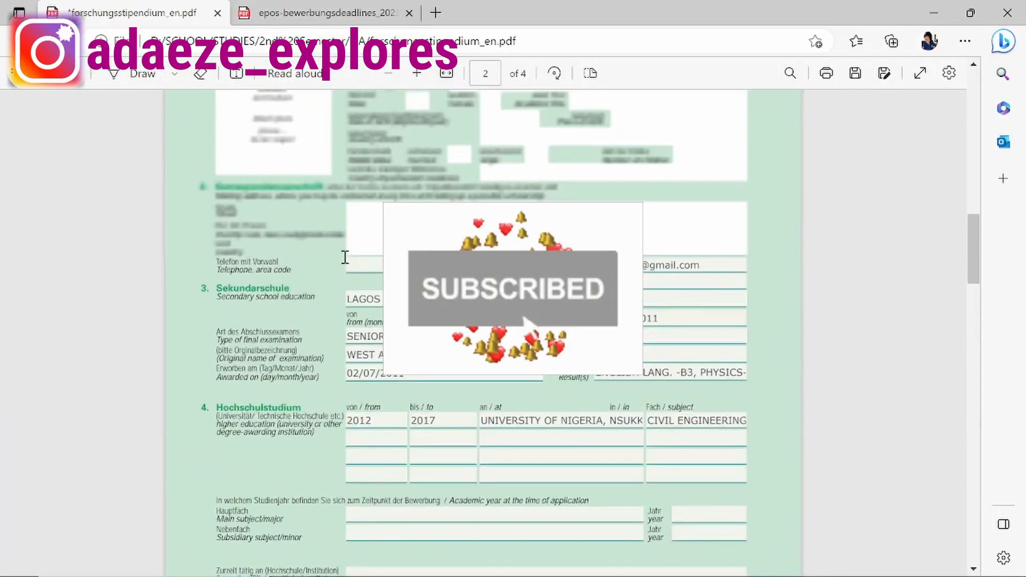